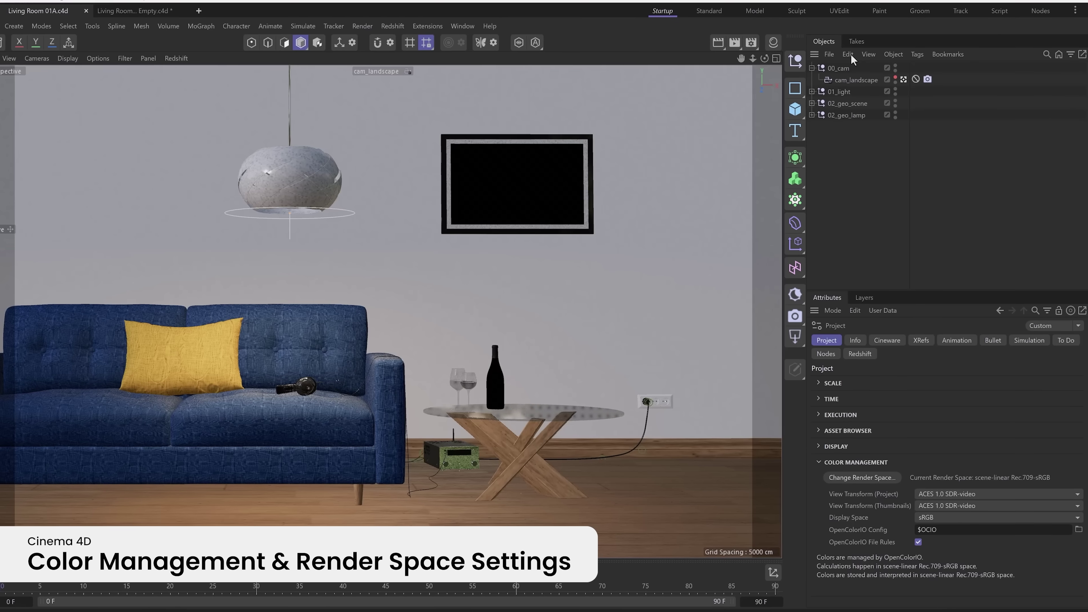
Select all living room objects and set the material colour to sRGB pure red (255/0/0)
{"action": "left_click", "coordinate": [849, 54]}
{"action": "left_click", "coordinate": [865, 157]}
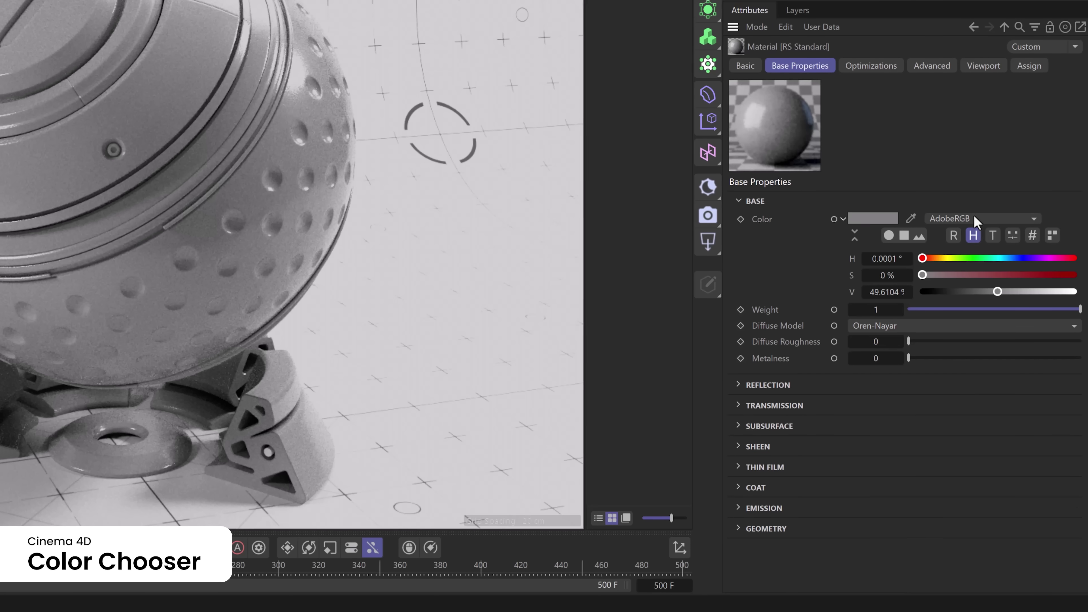
{"action": "left_click", "coordinate": [974, 215]}
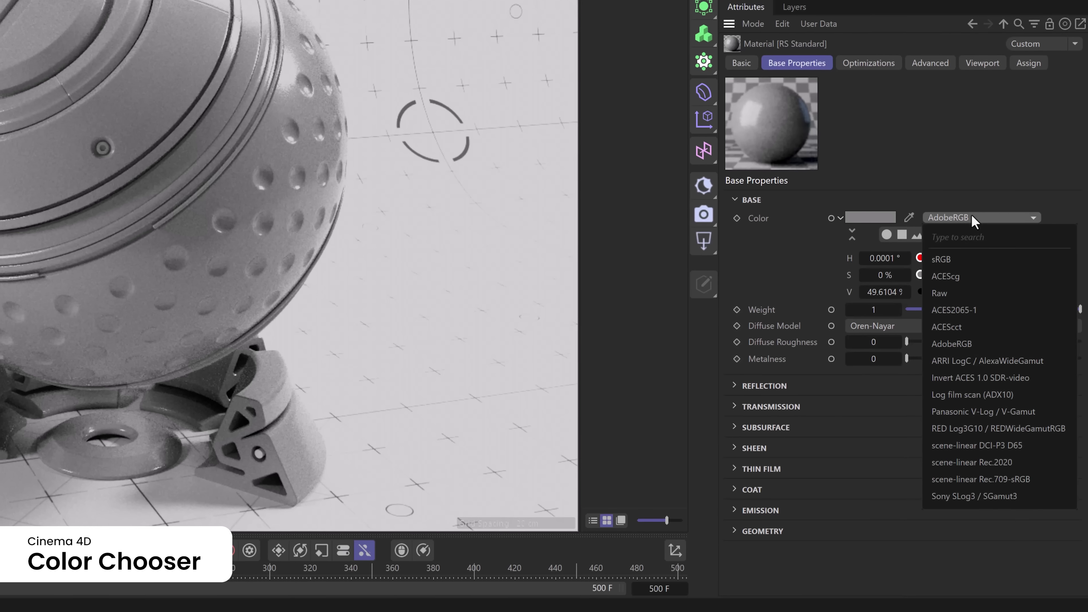
{"action": "left_click", "coordinate": [972, 259]}
{"action": "left_click", "coordinate": [954, 235]}
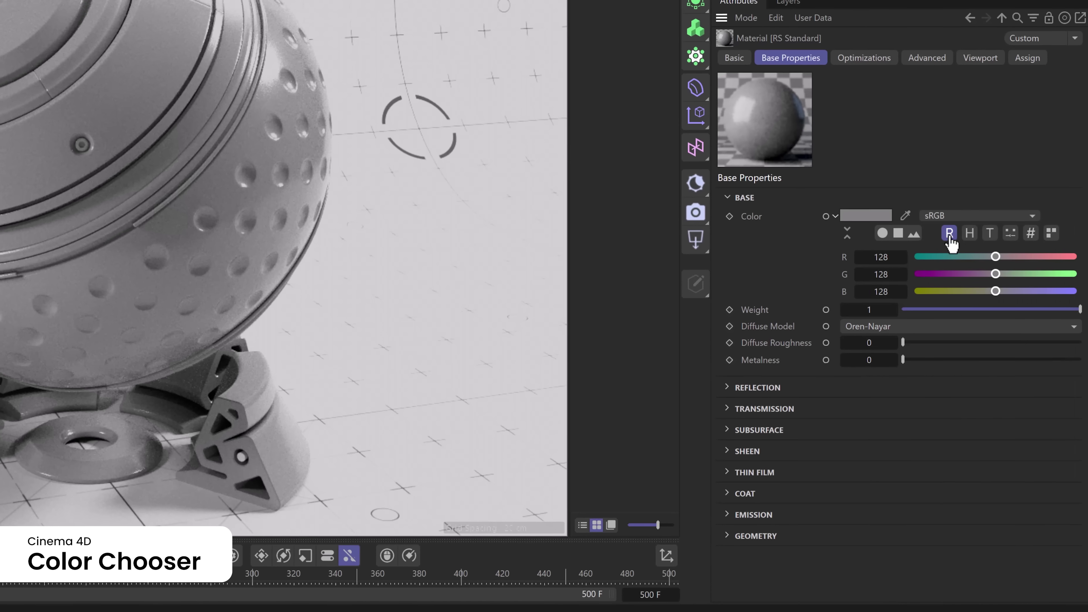
{"action": "left_click_drag", "start_coordinate": [999, 255], "coordinate": [900, 273]}
{"action": "left_click_drag", "start_coordinate": [993, 292], "coordinate": [908, 291]}
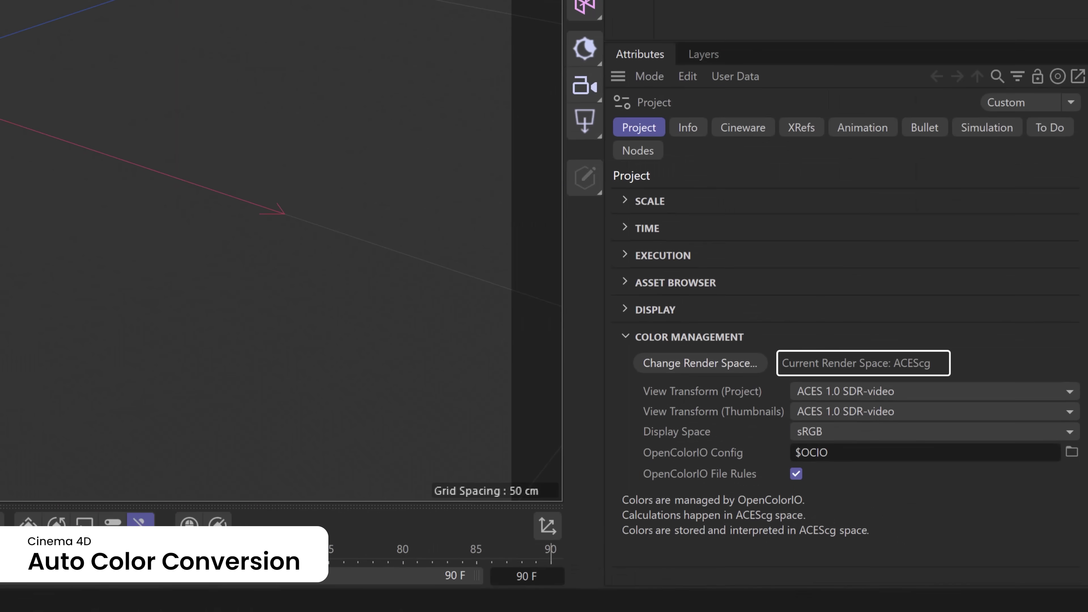
Paste the four living room objects into the ACEScg project and view through cam_landscape
{"action": "left_click", "coordinate": [855, 62]}
{"action": "left_click", "coordinate": [864, 122]}
{"action": "left_click", "coordinate": [910, 87]}
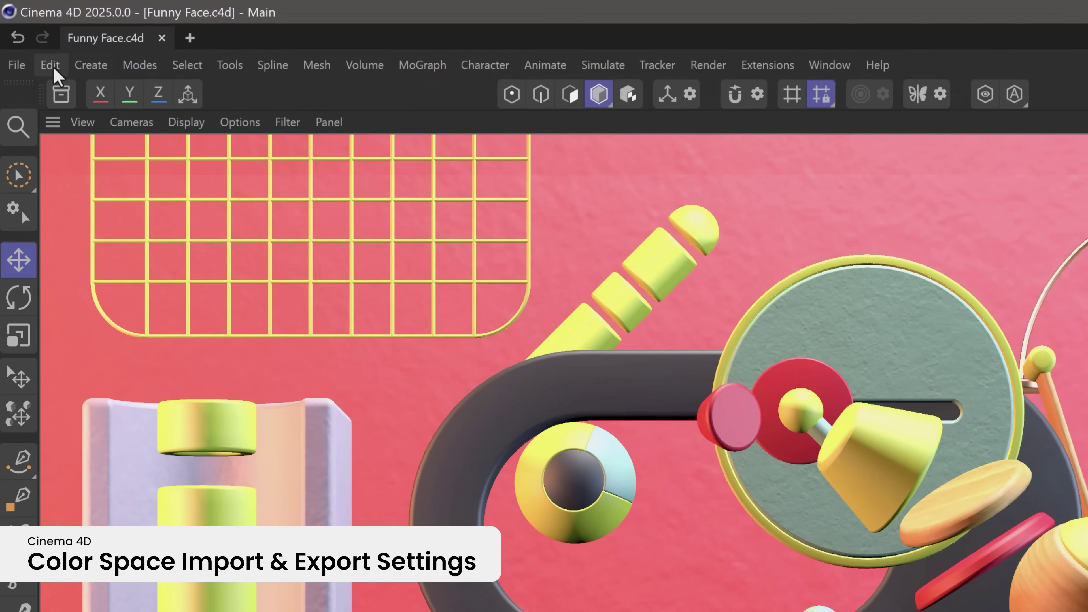
In Import/Export preferences, keep Import Color Space at sRGB and review the export colour space choices
{"action": "left_click", "coordinate": [28, 37]}
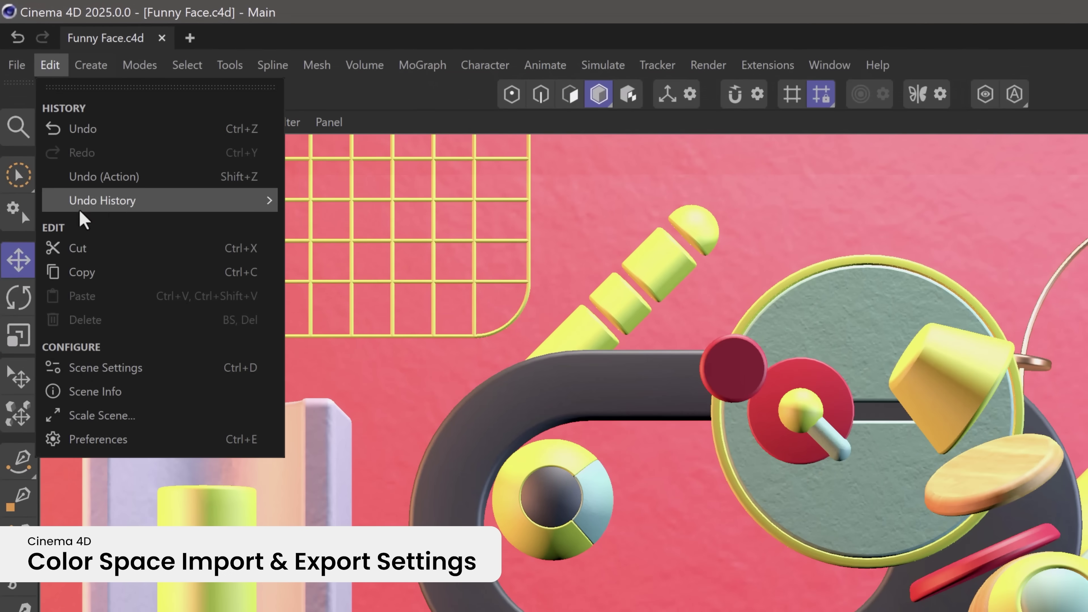
{"action": "left_click", "coordinate": [59, 267]}
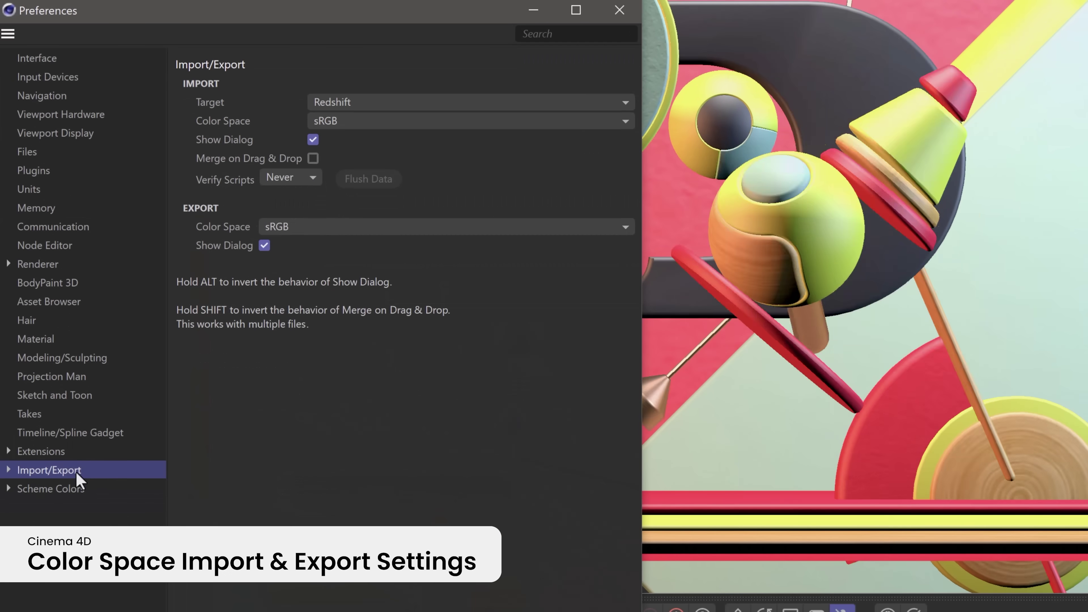
{"action": "left_click", "coordinate": [363, 122]}
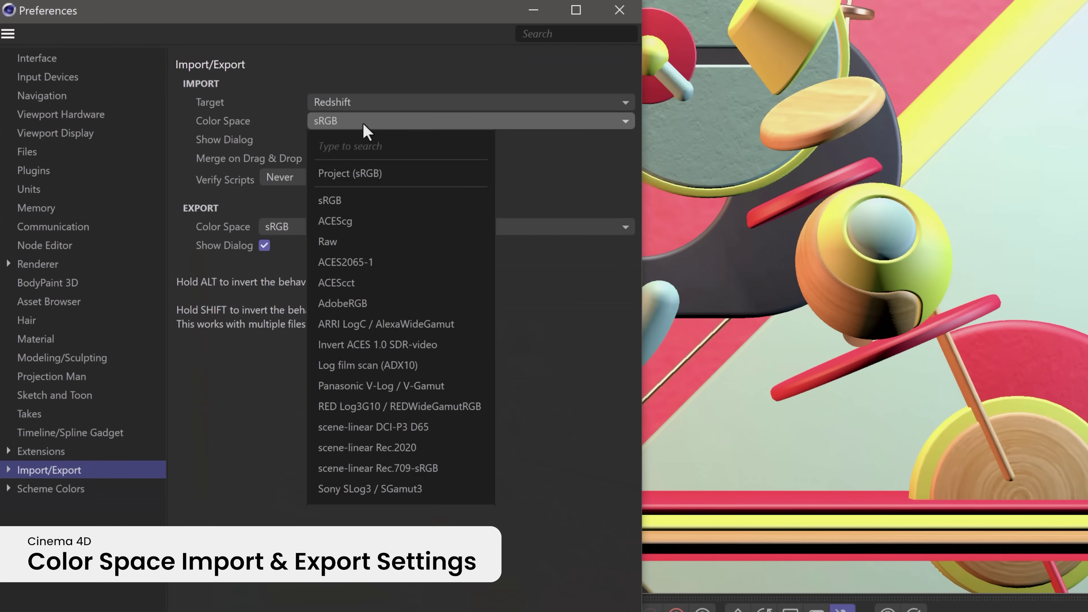
{"action": "left_click", "coordinate": [394, 510]}
{"action": "left_click", "coordinate": [335, 228]}
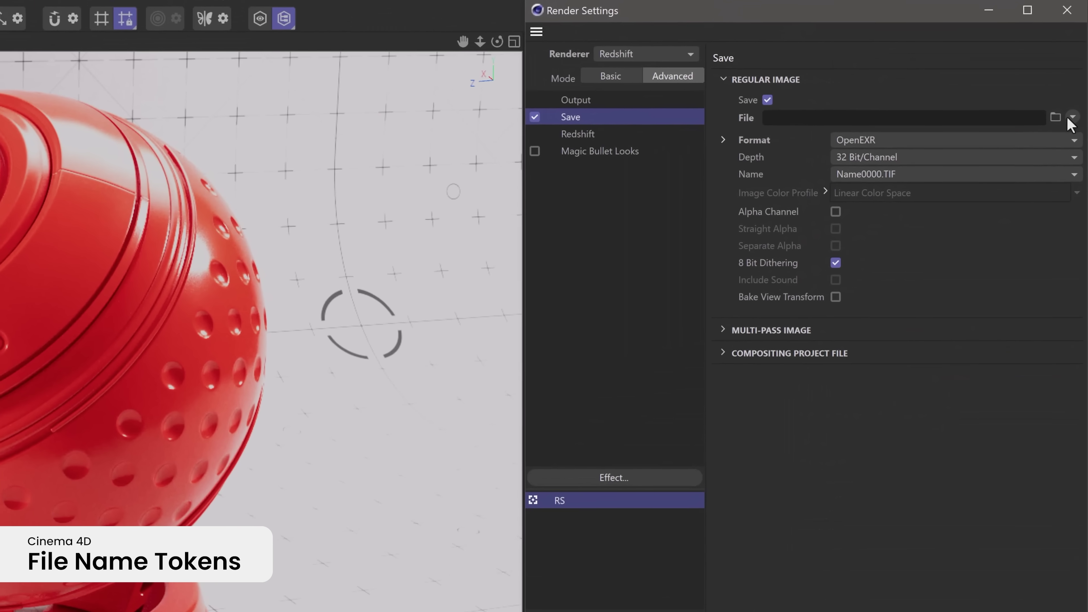
{"action": "left_click", "coordinate": [1072, 117]}
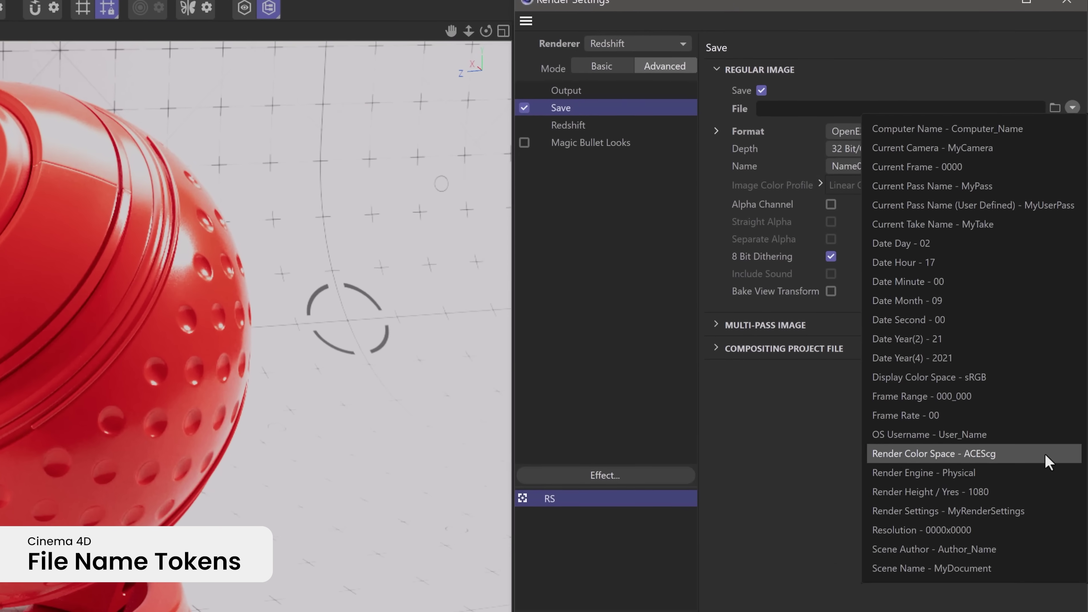
Replace the render colour space token in the output file name with the display colour space token $dcs
{"action": "left_click", "coordinate": [1048, 454]}
{"action": "key", "text": "BackSpace"}
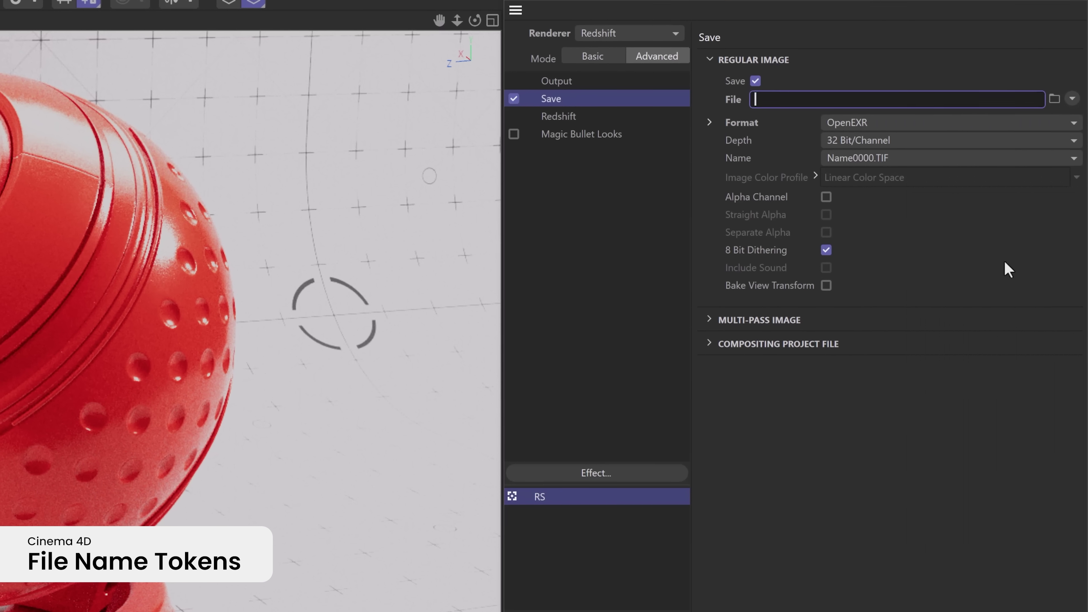
{"action": "left_click", "coordinate": [1074, 94]}
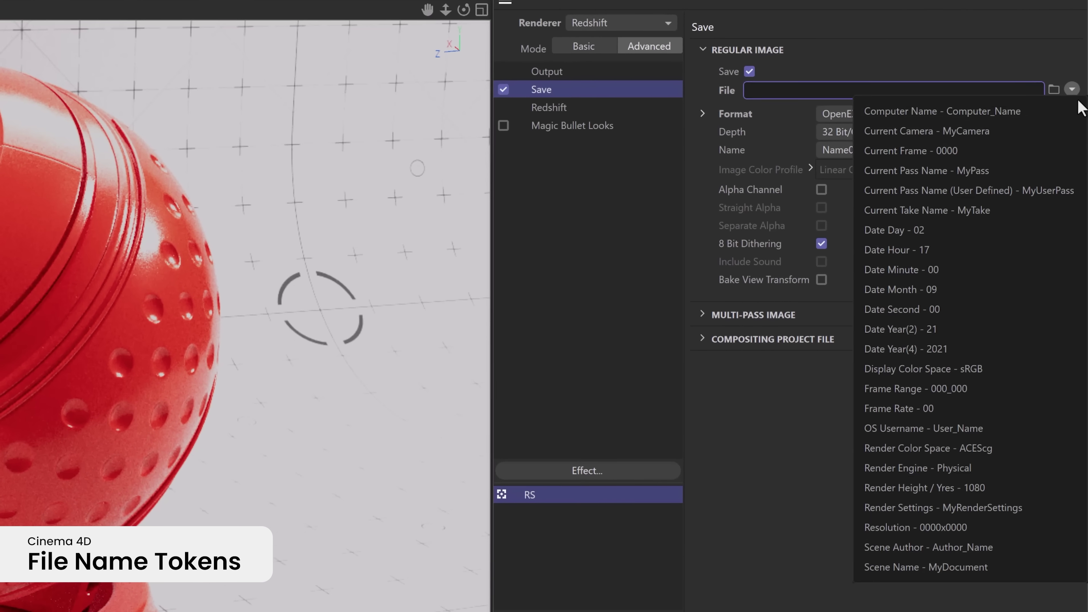
{"action": "left_click", "coordinate": [995, 367]}
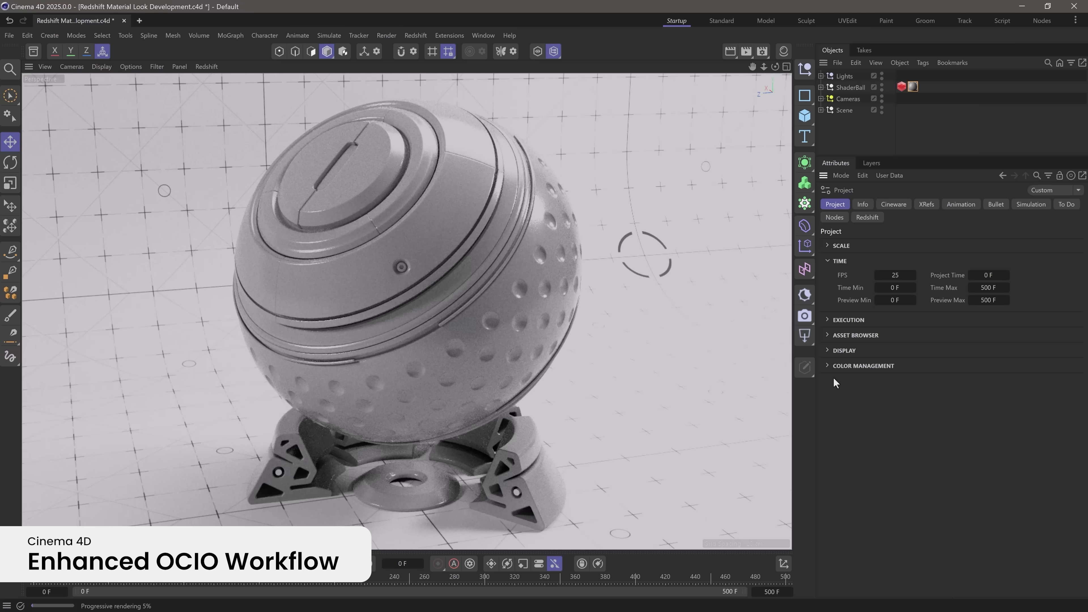
{"action": "left_click", "coordinate": [840, 365]}
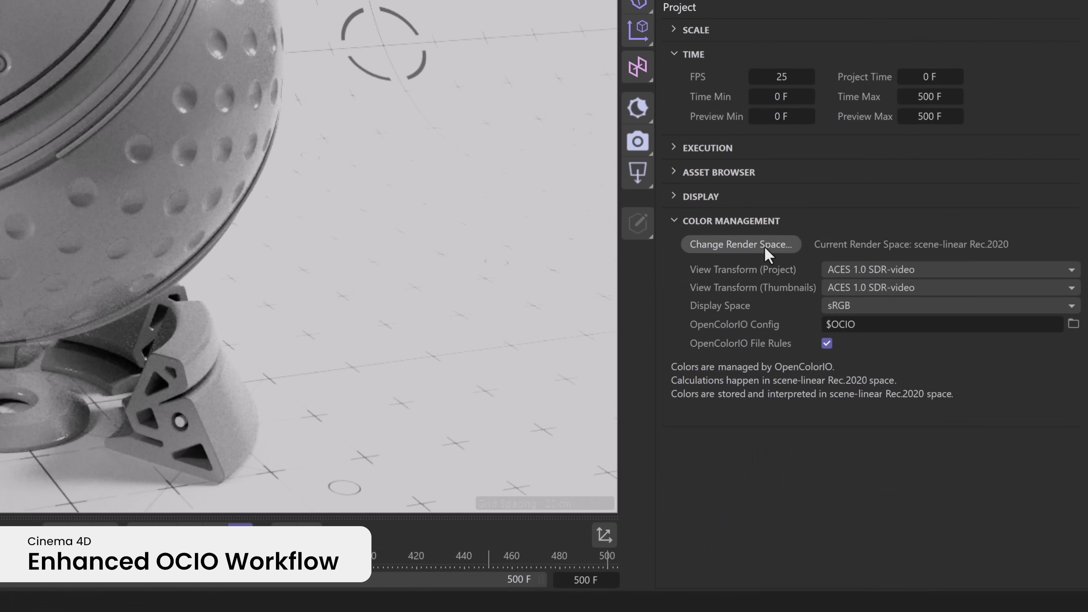
{"action": "left_click", "coordinate": [874, 382]}
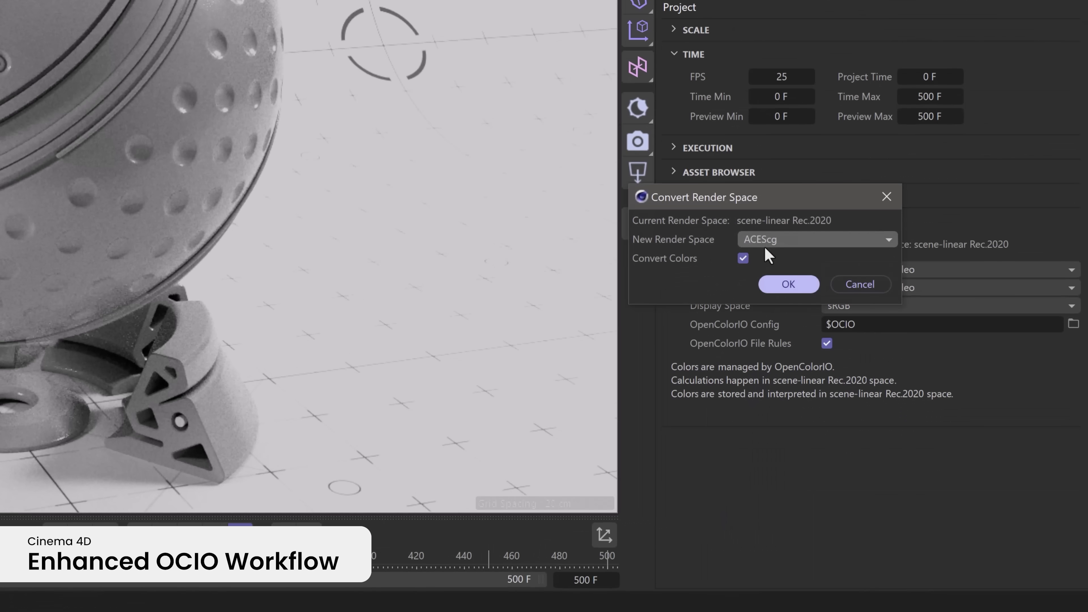
Convert the project render space to ACEScg with Convert Colors enabled
{"action": "left_click", "coordinate": [793, 285]}
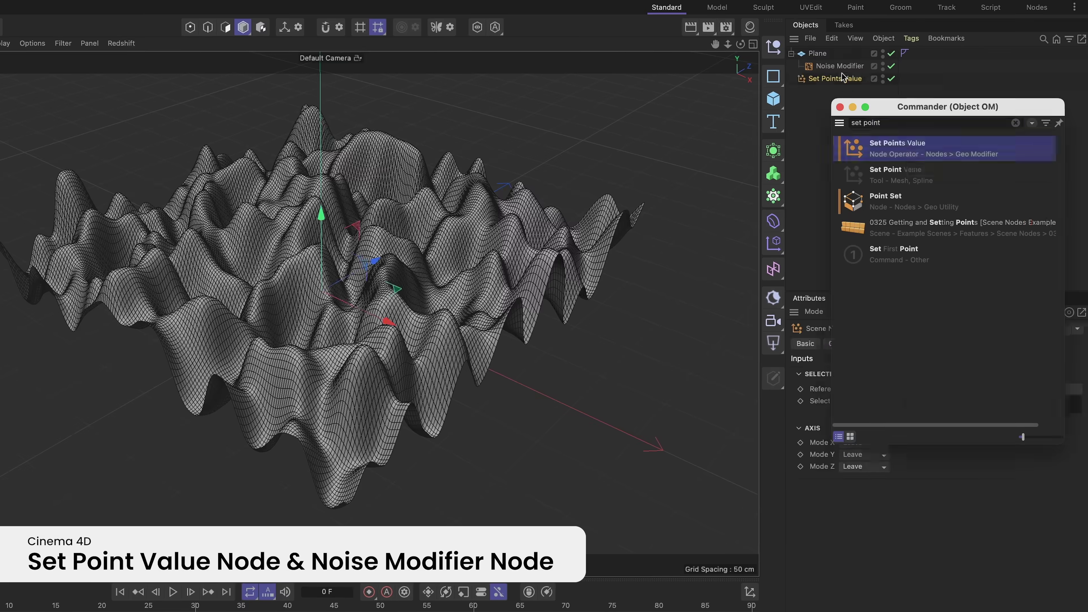
Reduce the Multi Outline ring thickness from 60.8 cm to 52.6 cm
{"action": "left_click", "coordinate": [870, 455]}
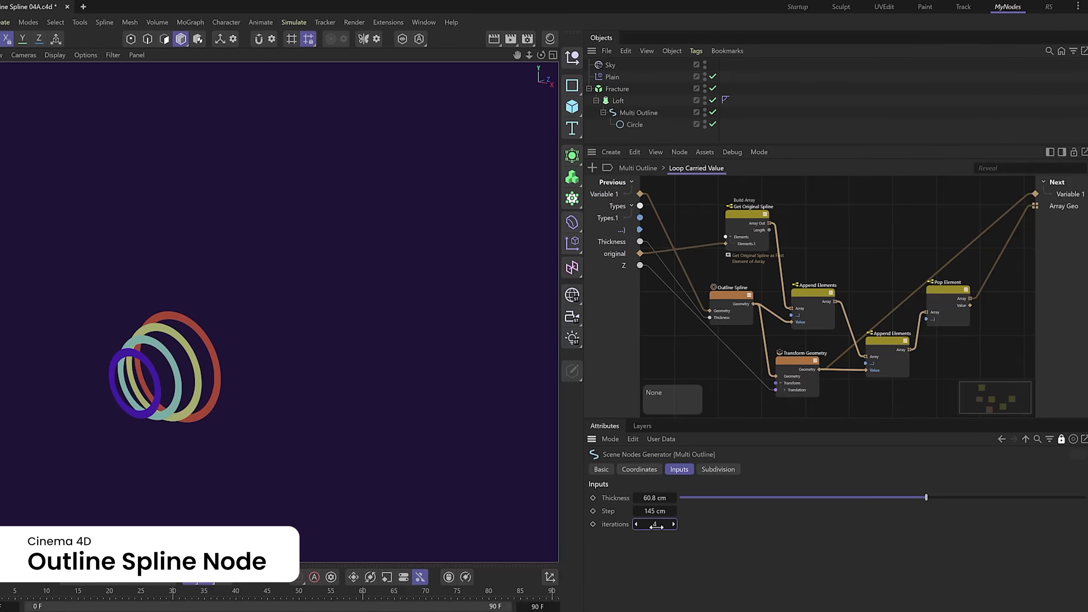
{"action": "mouse_move", "coordinate": [876, 493]}
{"action": "left_mouse_down"}
{"action": "mouse_move", "coordinate": [899, 499]}
{"action": "mouse_move", "coordinate": [765, 500]}
{"action": "mouse_move", "coordinate": [893, 499]}
{"action": "left_mouse_up"}
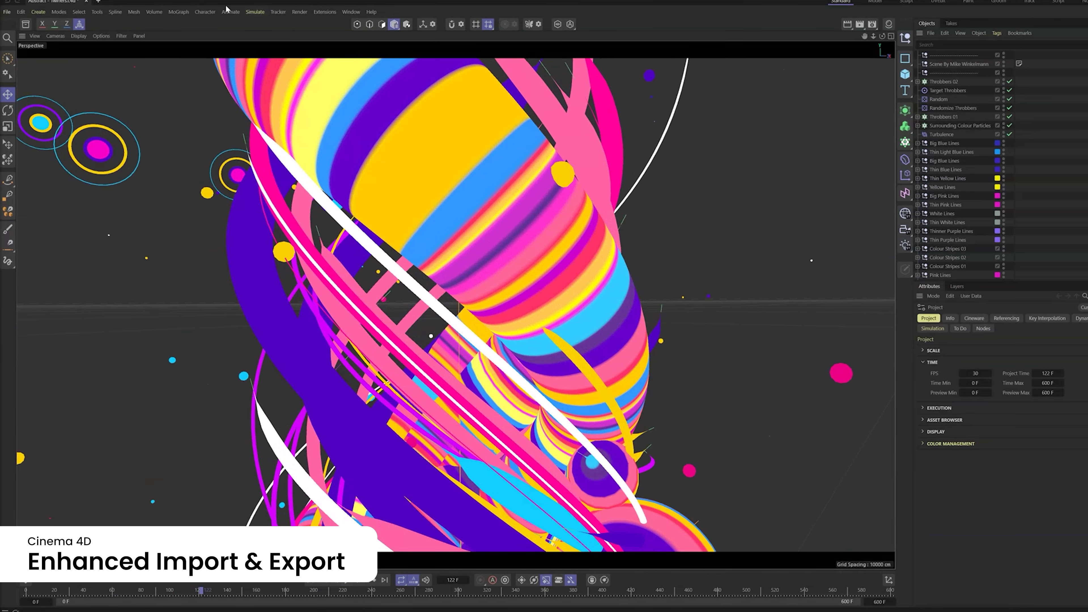
Export the scene to USD format
{"action": "left_click", "coordinate": [8, 12]}
{"action": "mouse_move", "coordinate": [32, 222]}
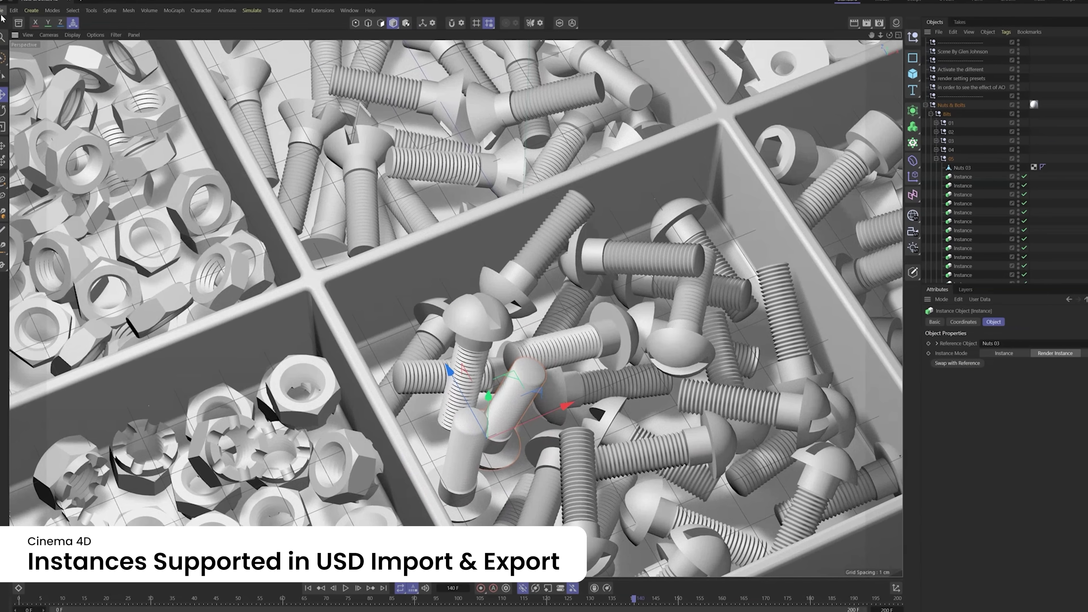
{"action": "left_click", "coordinate": [5, 13]}
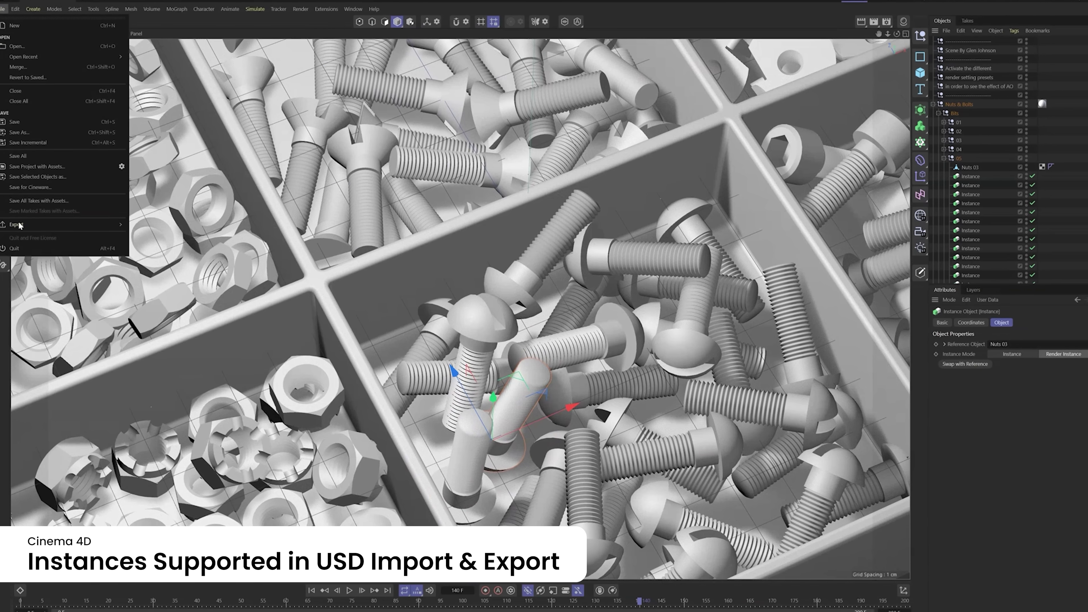
{"action": "mouse_move", "coordinate": [57, 225]}
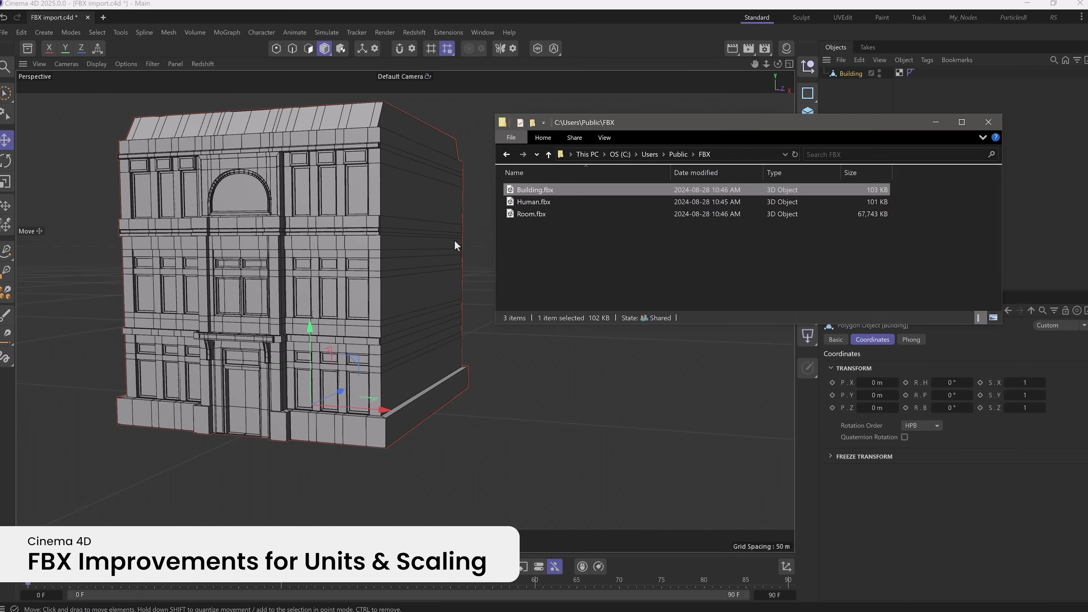
Import Human.fbx and Room.fbx, then move the room to the right of the building
{"action": "left_click", "coordinate": [512, 201]}
{"action": "left_click_drag", "start_coordinate": [512, 202], "coordinate": [407, 342]}
{"action": "left_click", "coordinate": [511, 213]}
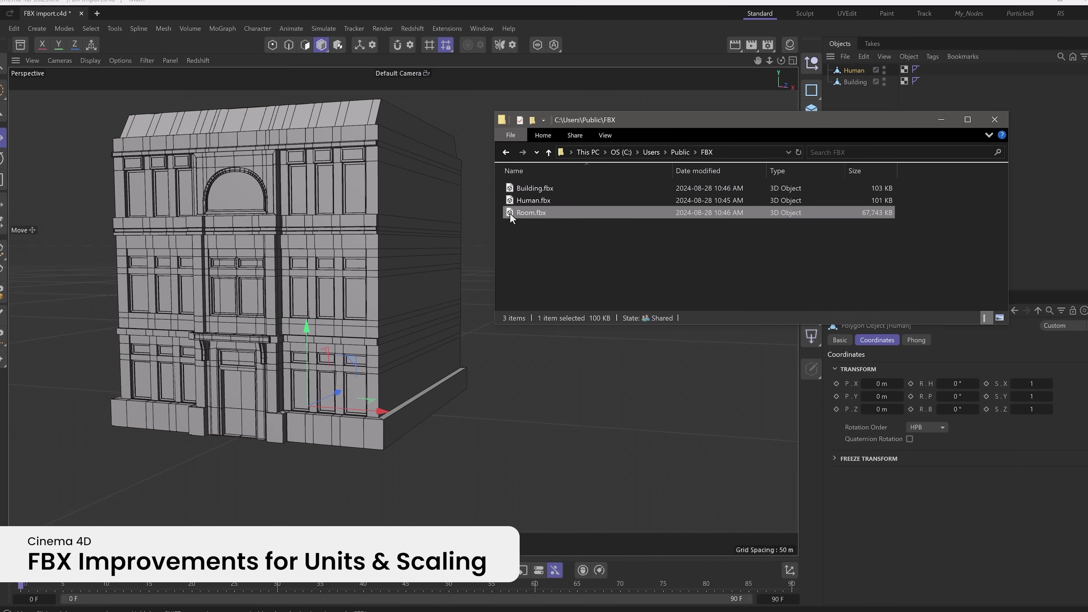
{"action": "left_click_drag", "start_coordinate": [511, 212], "coordinate": [435, 366]}
{"action": "key", "text": "Return"}
{"action": "left_click_drag", "start_coordinate": [389, 411], "coordinate": [643, 407]}
{"action": "left_click", "coordinate": [853, 231]}
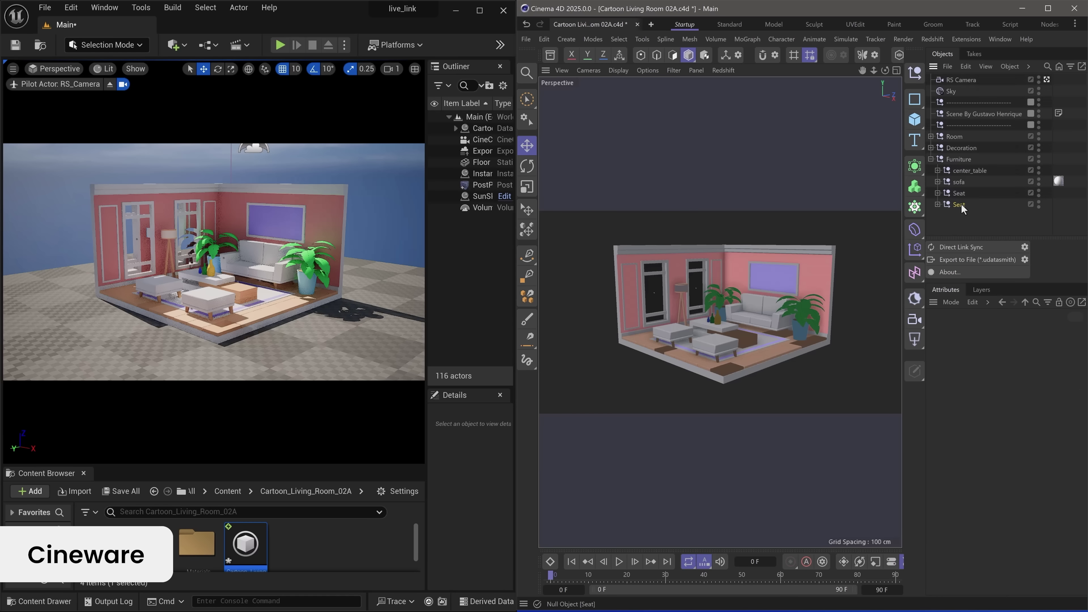
{"action": "left_click", "coordinate": [960, 204]}
Direct Link Sync the moved seat and two new orbited camera angles to Unreal
{"action": "left_click", "coordinate": [964, 251]}
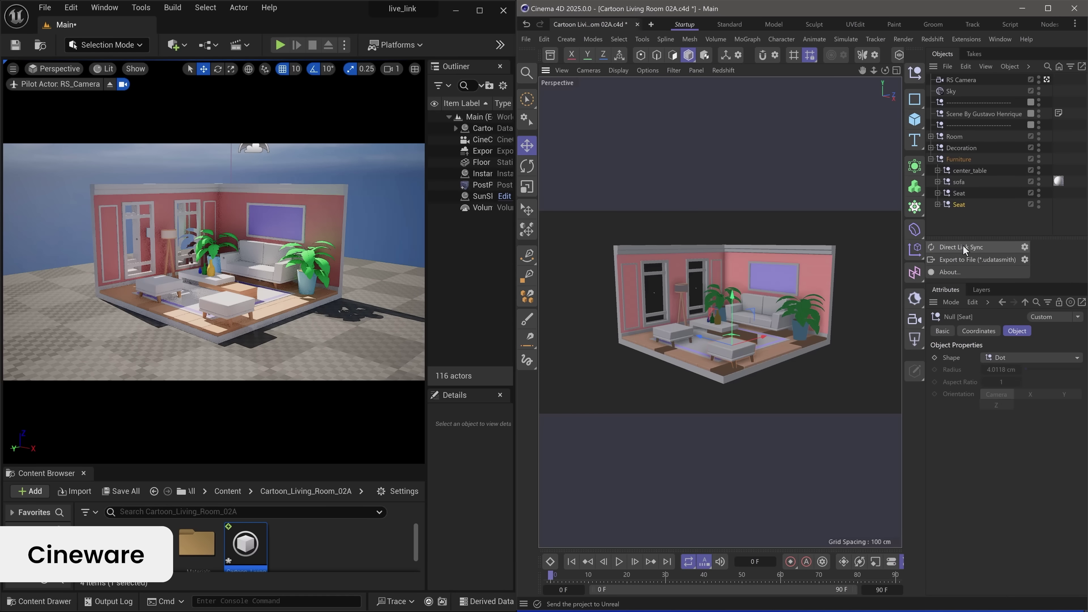
{"action": "scroll", "coordinate": [749, 326], "scroll_direction": "up", "scroll_amount": 4}
{"action": "left_click", "coordinate": [951, 246]}
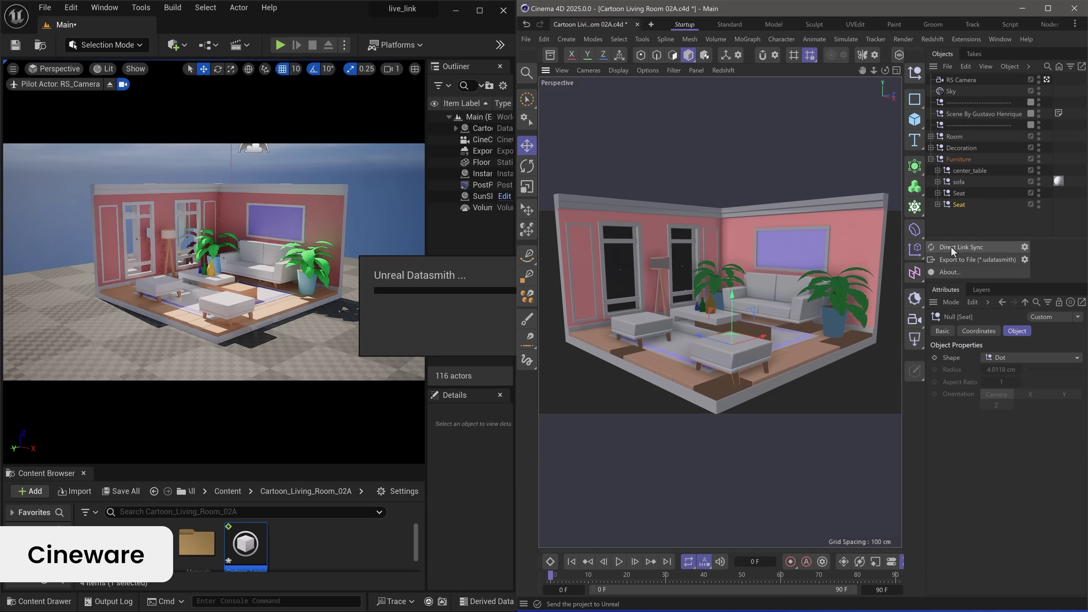
{"action": "left_click_drag", "start_coordinate": [641, 375], "coordinate": [810, 294], "text": "alt"}
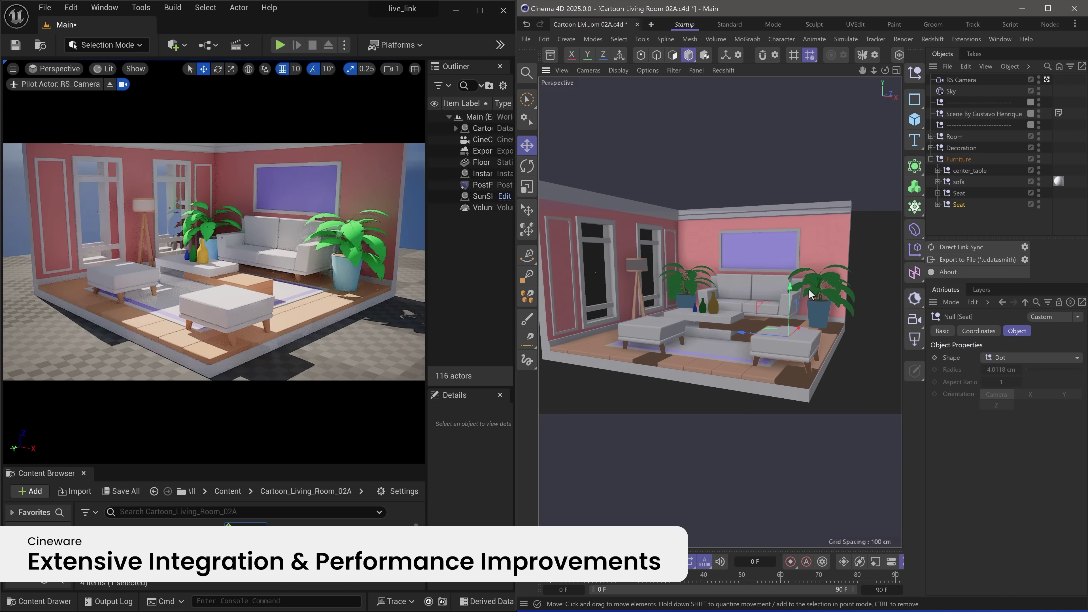
{"action": "left_click", "coordinate": [960, 249]}
{"action": "left_click_drag", "start_coordinate": [793, 326], "coordinate": [761, 323], "text": "alt"}
{"action": "left_click", "coordinate": [948, 248]}
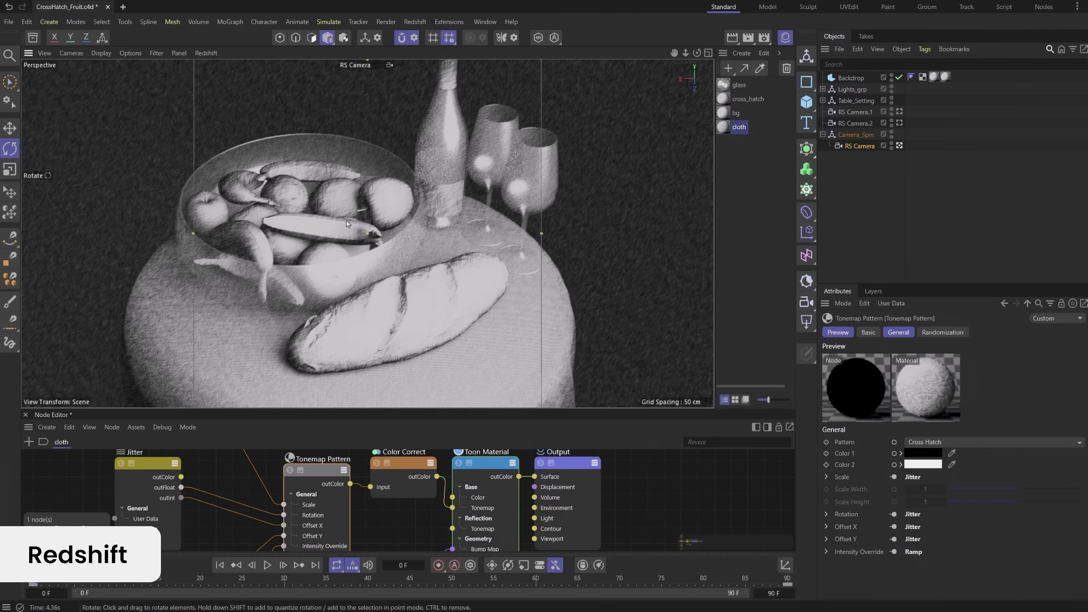
Zoom in and orbit the camera around the cross-hatched fruit bowl
{"action": "scroll", "coordinate": [346, 220], "scroll_direction": "up", "scroll_amount": 10}
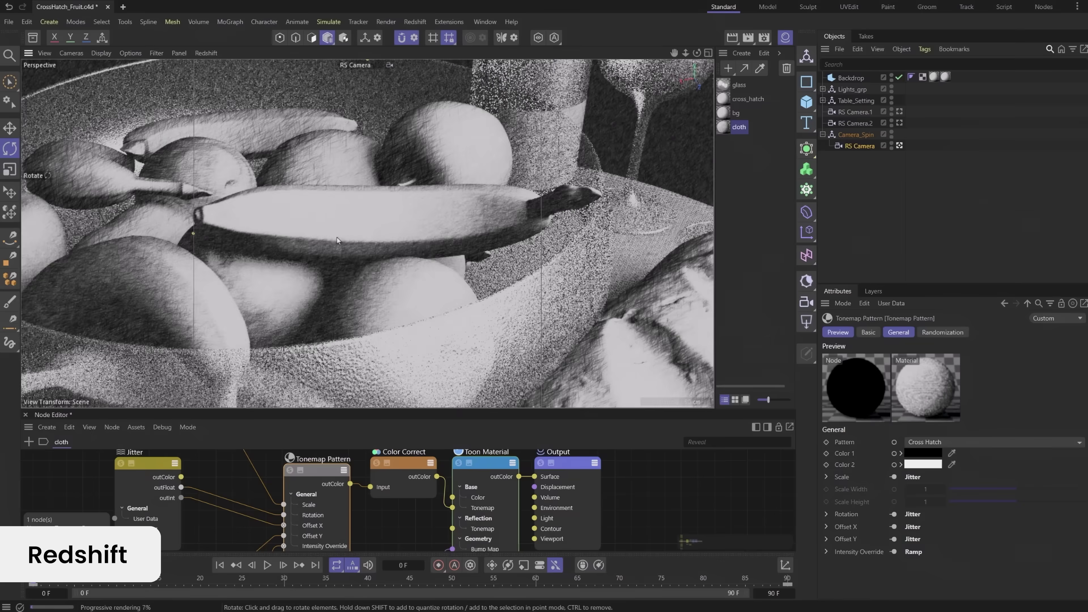
{"action": "left_click_drag", "start_coordinate": [337, 237], "coordinate": [463, 185], "text": "alt"}
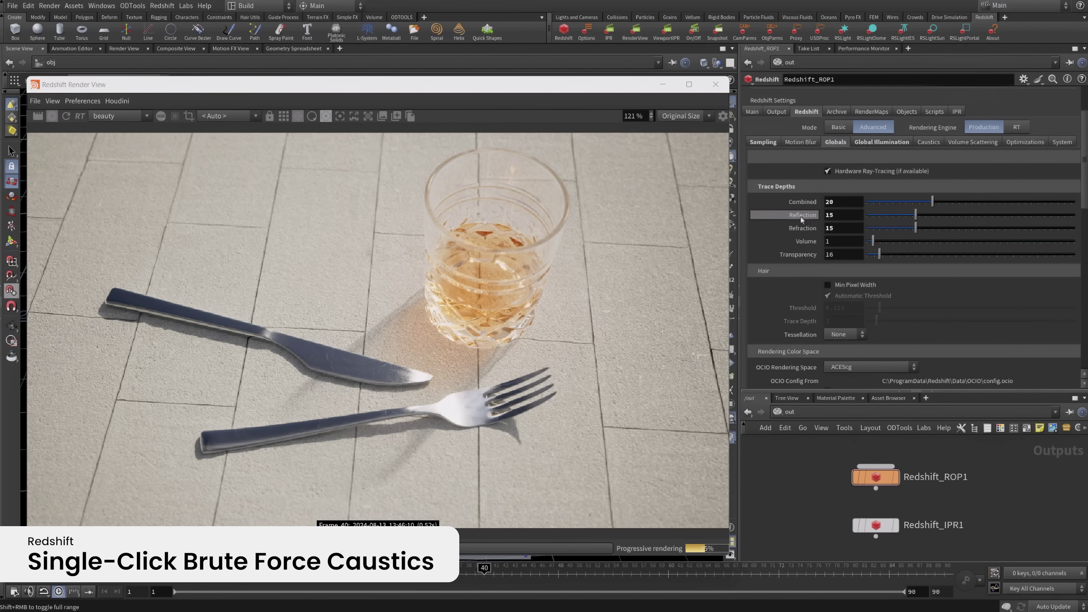
Enable Redshift caustics and switch the caustics engine from Brute Force to Photon
{"action": "left_click", "coordinate": [927, 143]}
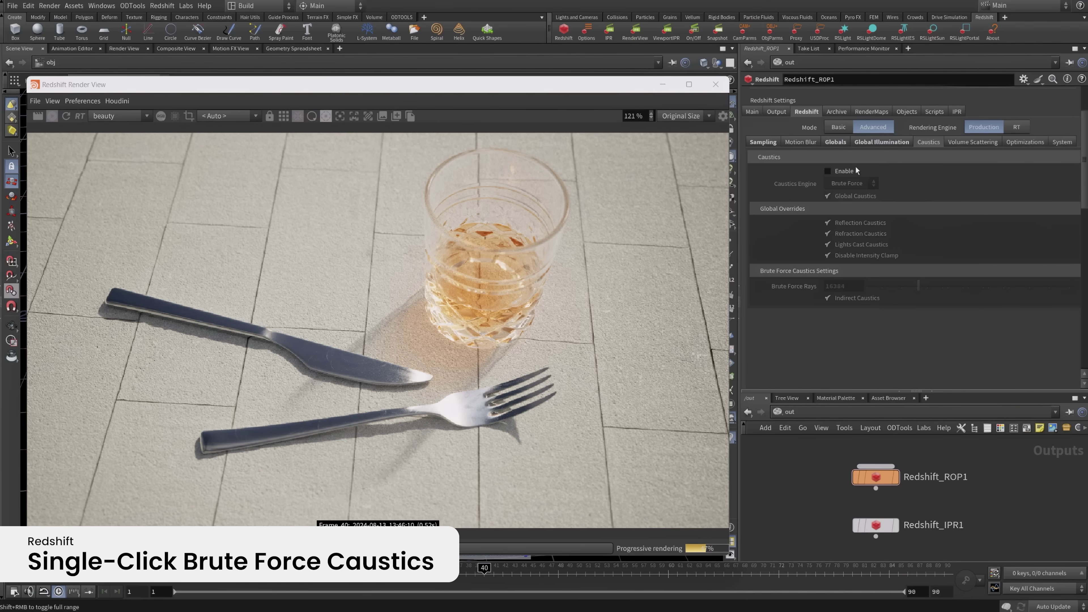
{"action": "left_click", "coordinate": [828, 171]}
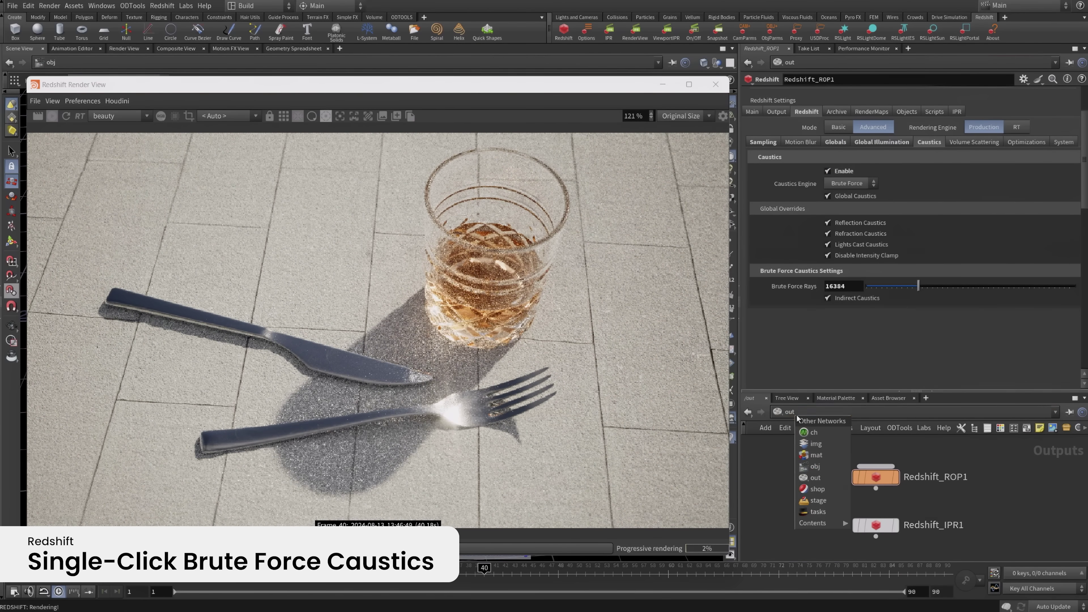
{"action": "left_click", "coordinate": [808, 467]}
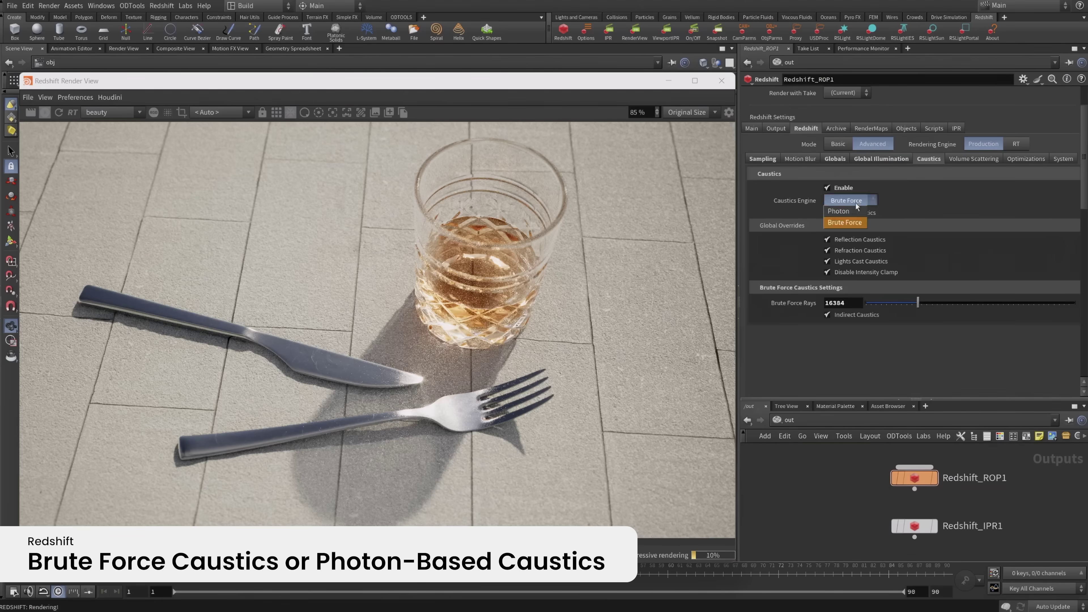
{"action": "left_click", "coordinate": [851, 211]}
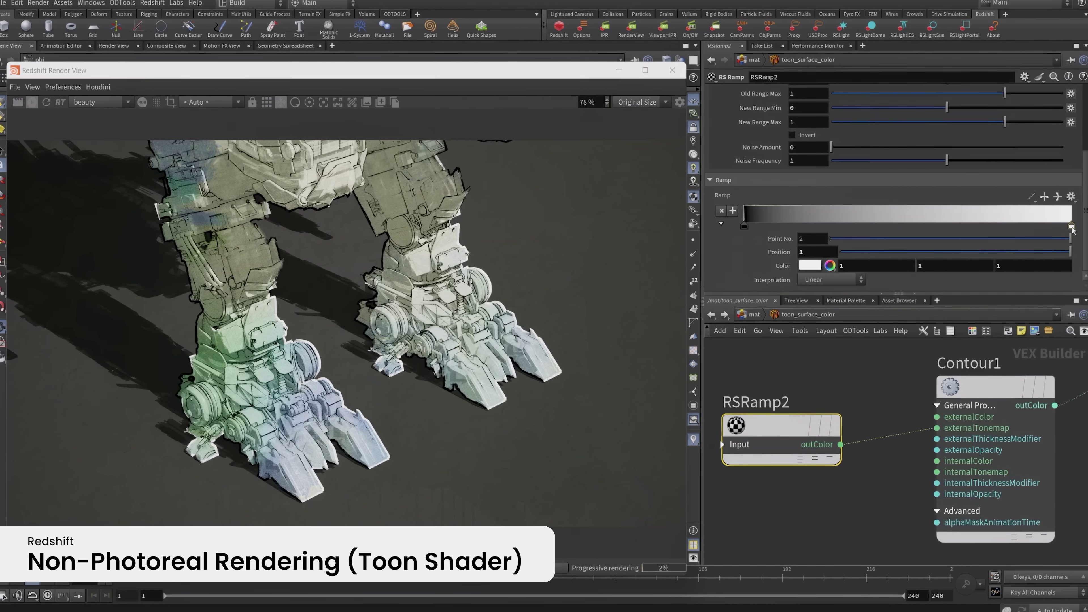
Colour the RSRamp2 end key magenta and the start key dark teal 134C2F
{"action": "left_click", "coordinate": [810, 265]}
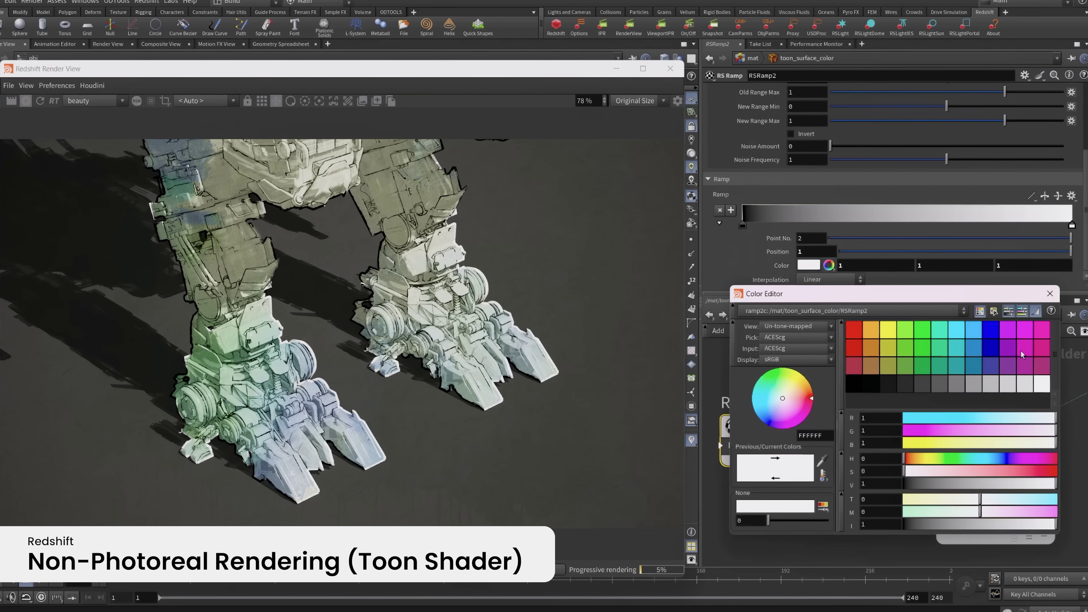
{"action": "left_click", "coordinate": [1050, 294]}
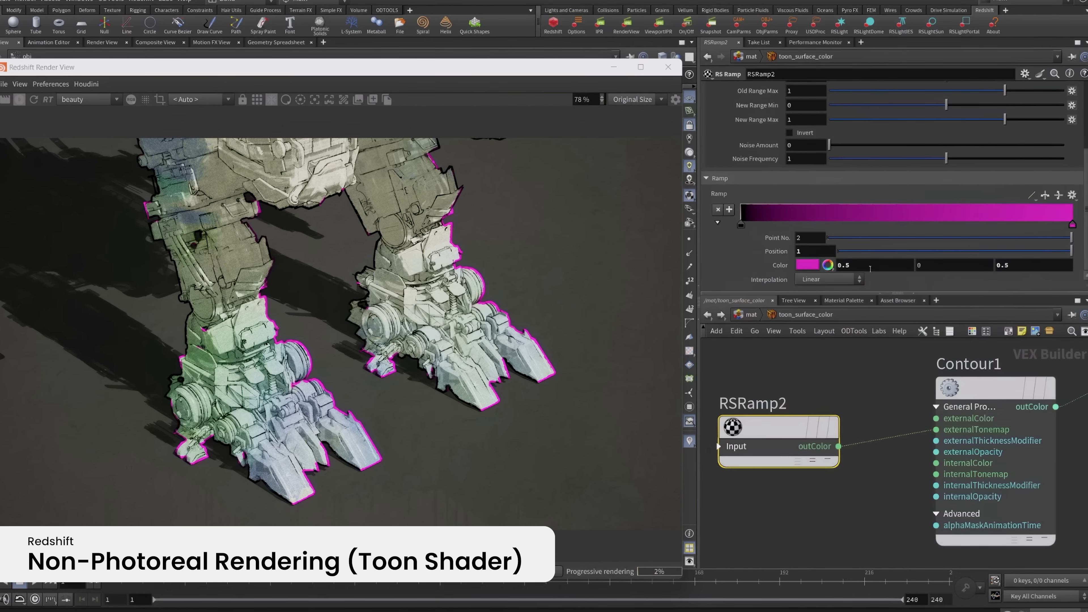
{"action": "left_click", "coordinate": [740, 224]}
{"action": "left_click", "coordinate": [809, 266]}
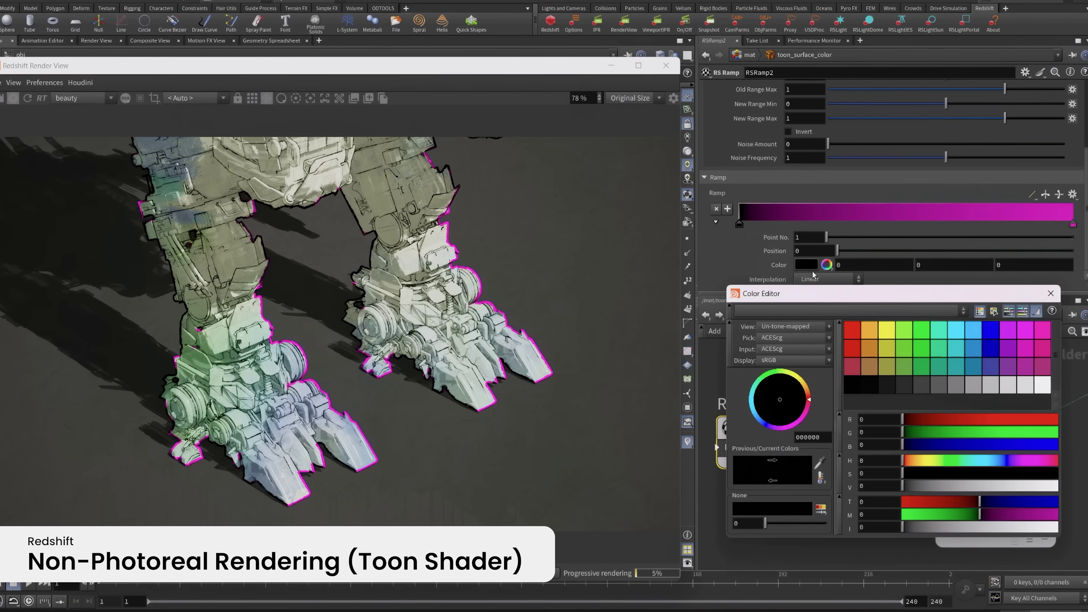
{"action": "left_click", "coordinate": [945, 366]}
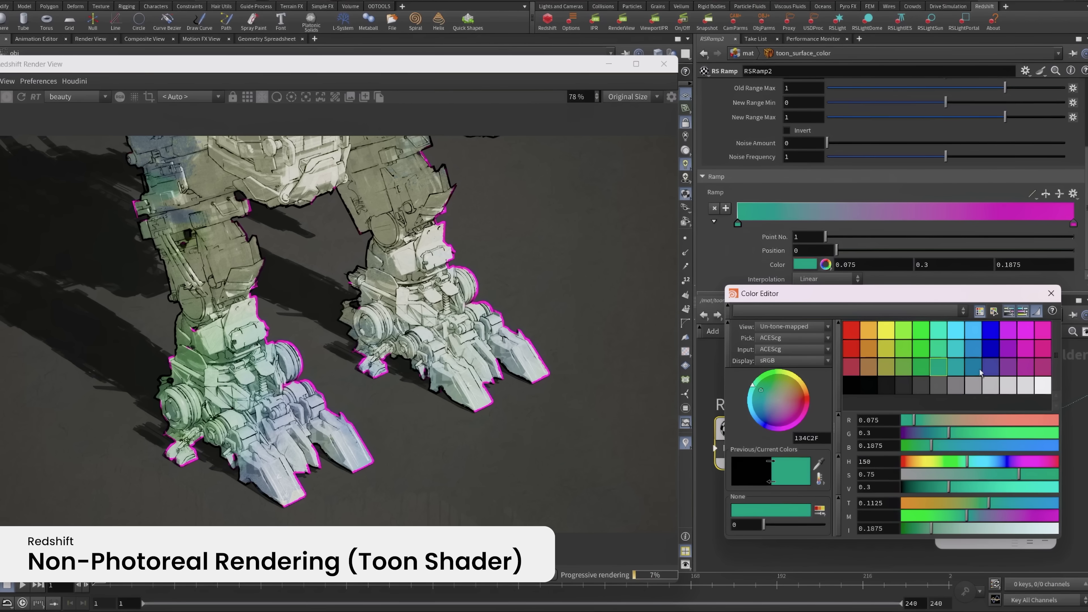
{"action": "left_click", "coordinate": [1050, 295]}
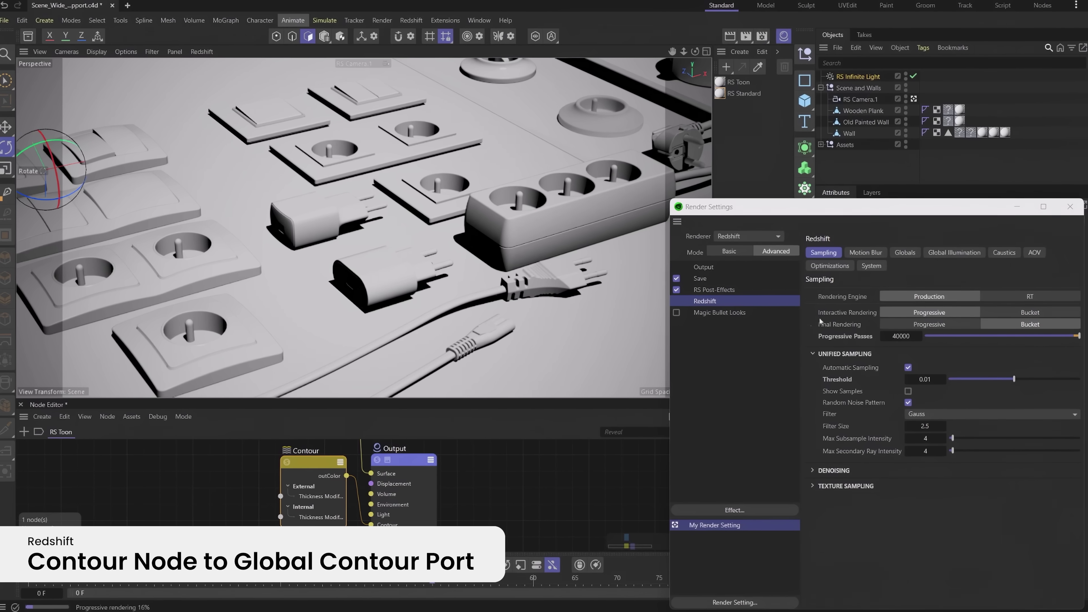
{"action": "left_click", "coordinate": [900, 253]}
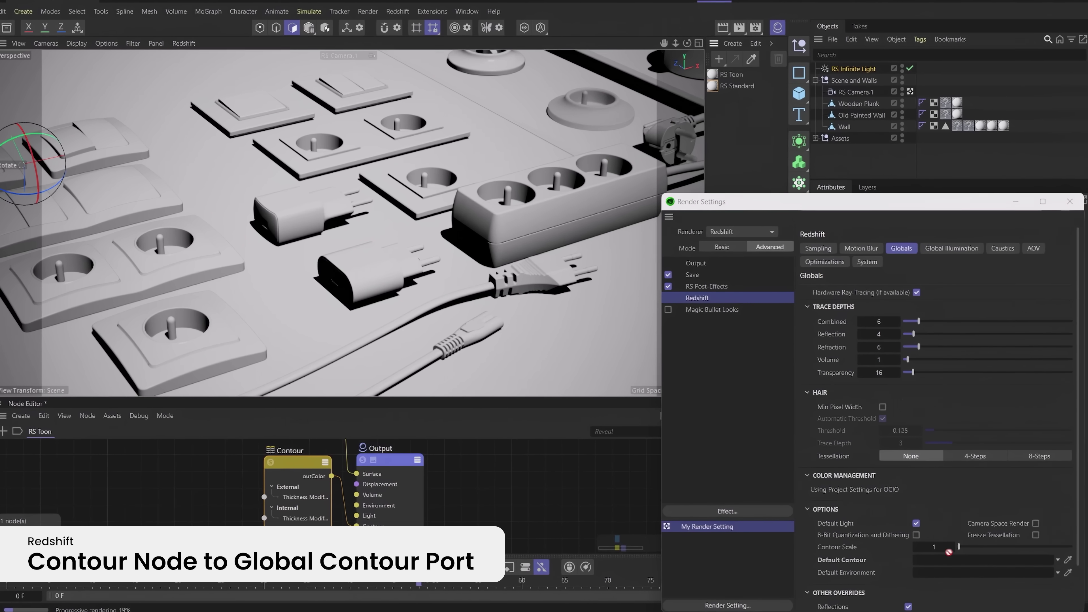
Close Render Settings and enable the Contour node's Alpha Mask in Fountain Pen mode
{"action": "left_click", "coordinate": [1070, 202]}
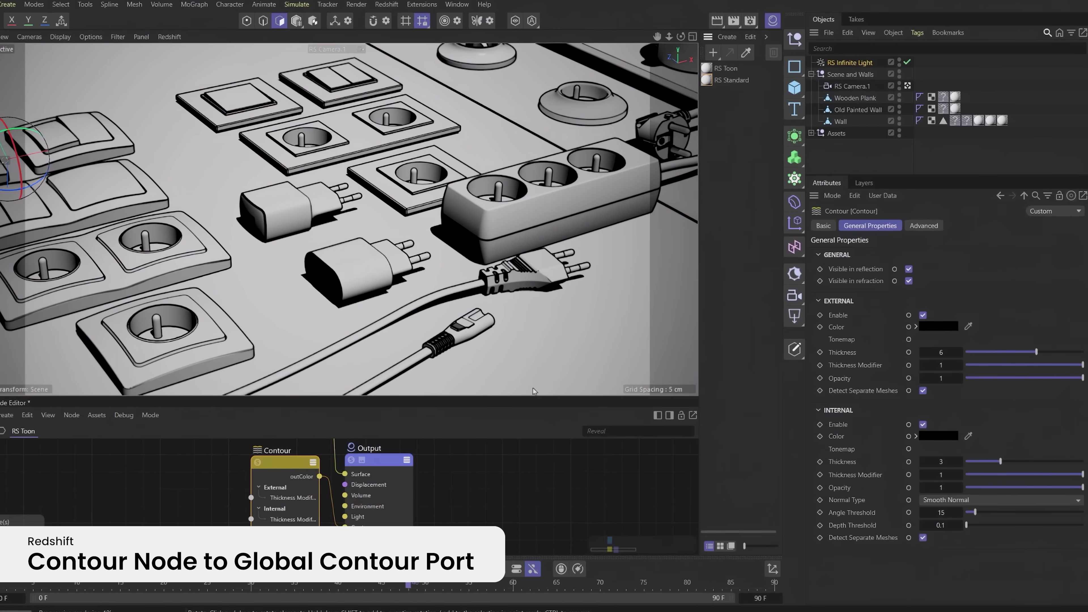
{"action": "left_click", "coordinate": [924, 226]}
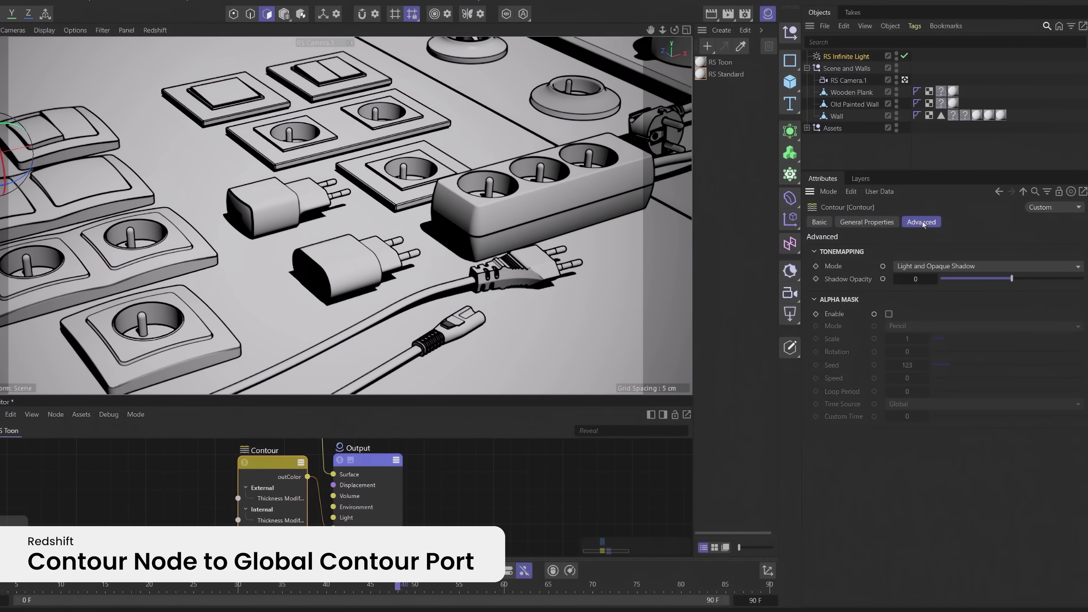
{"action": "left_click", "coordinate": [888, 315]}
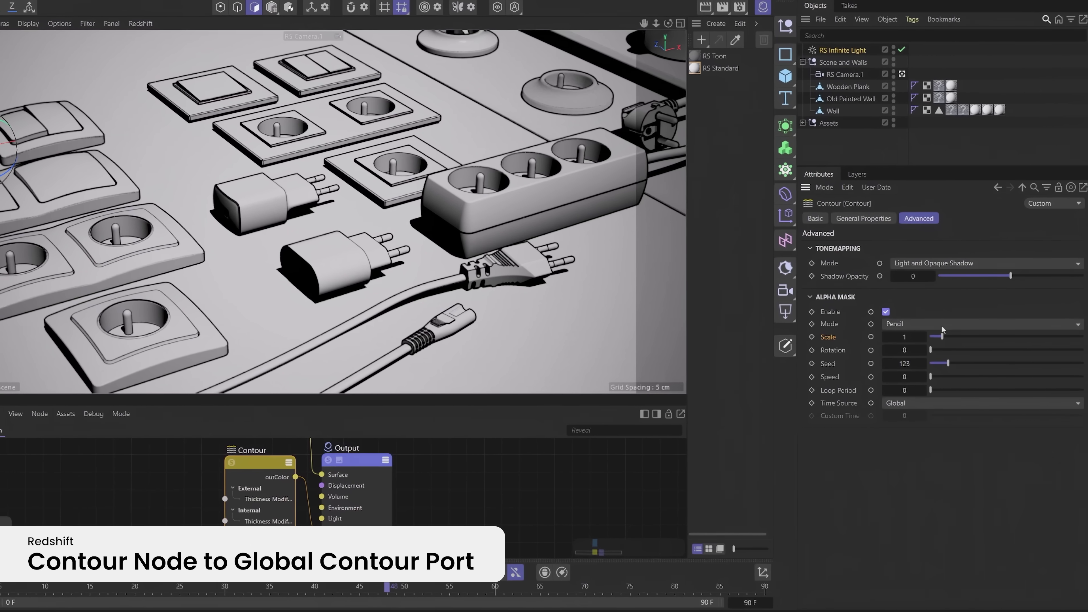
{"action": "left_click", "coordinate": [941, 325]}
{"action": "left_click", "coordinate": [936, 352]}
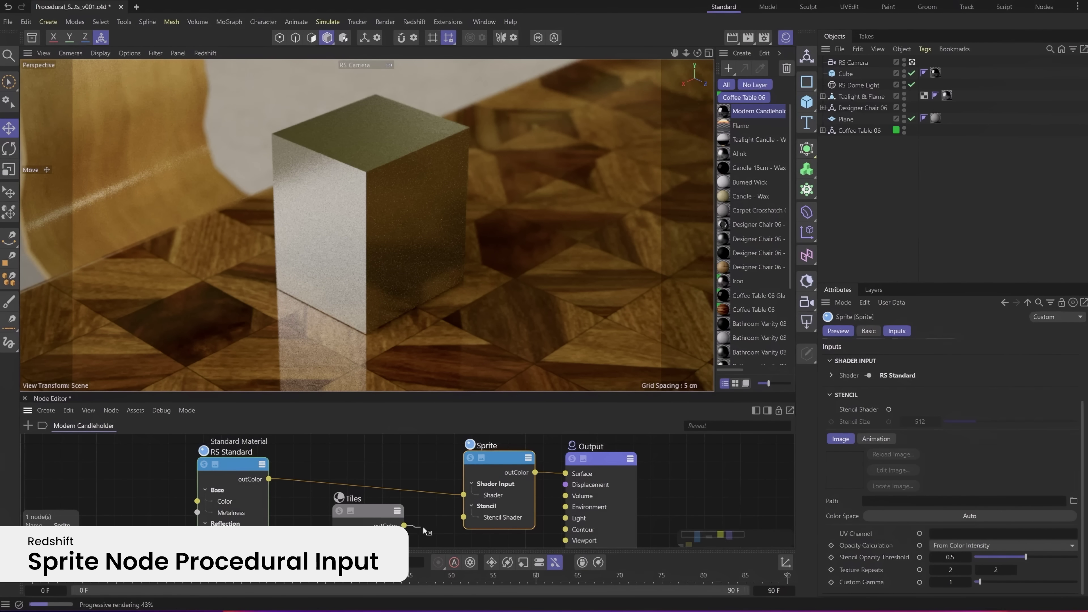
Set the Tiles node's Global Scale to 1.4299
{"action": "left_click", "coordinate": [371, 513]}
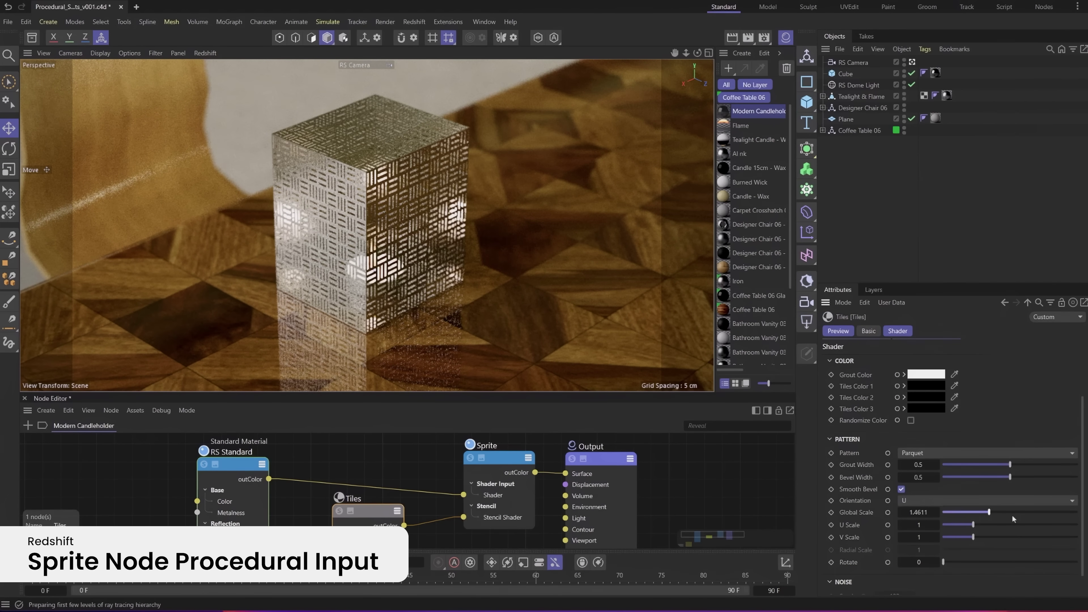
{"action": "left_click", "coordinate": [1011, 515]}
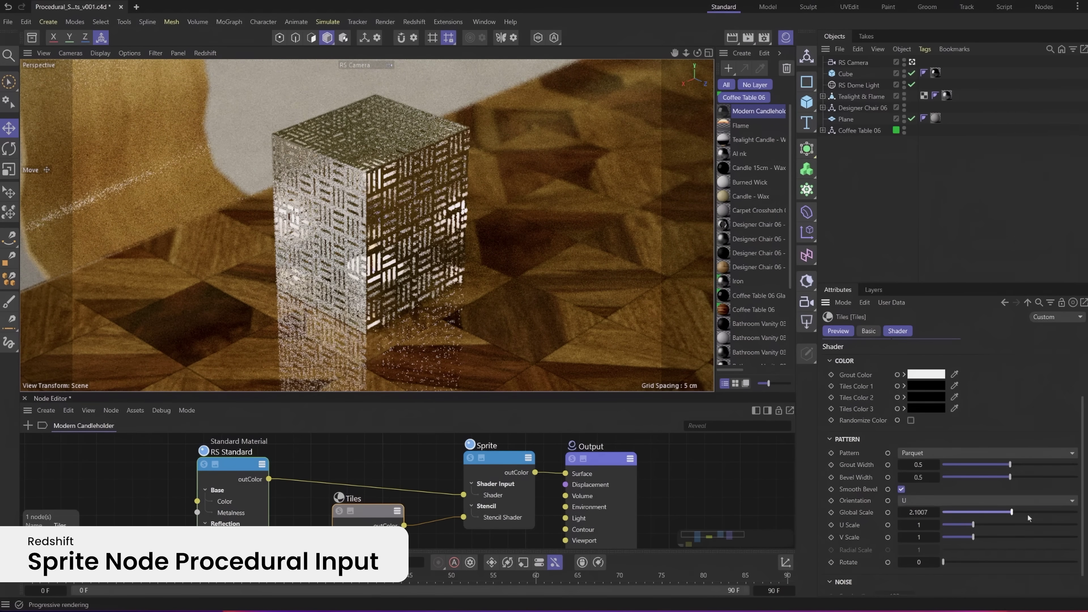
{"action": "left_click", "coordinate": [989, 513]}
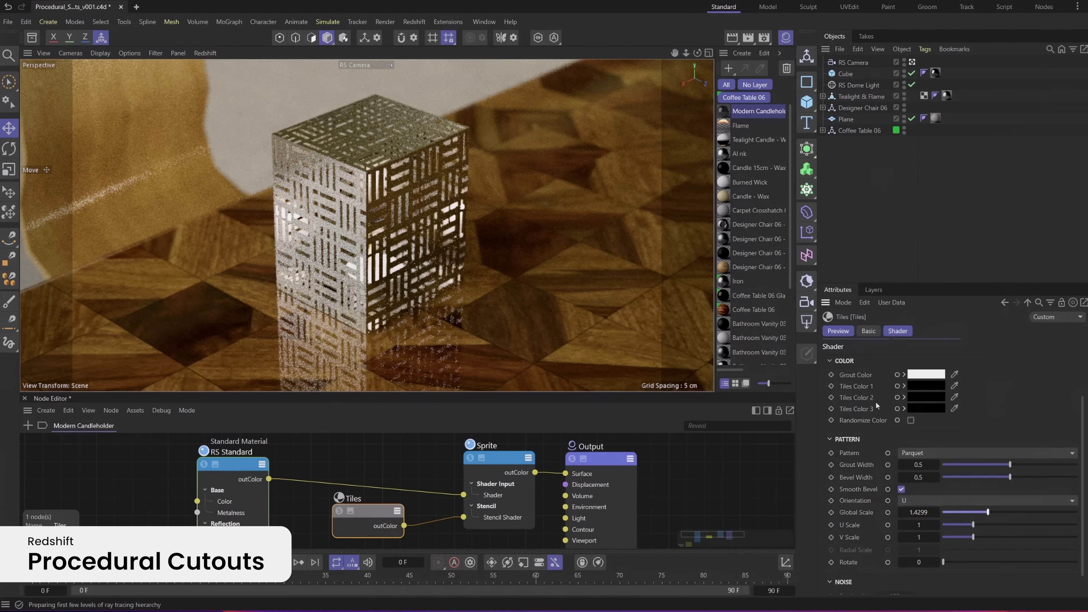
Cycle the Tiles pattern through Brick 1 and Hexagons, ending on Squares
{"action": "left_click", "coordinate": [931, 453]}
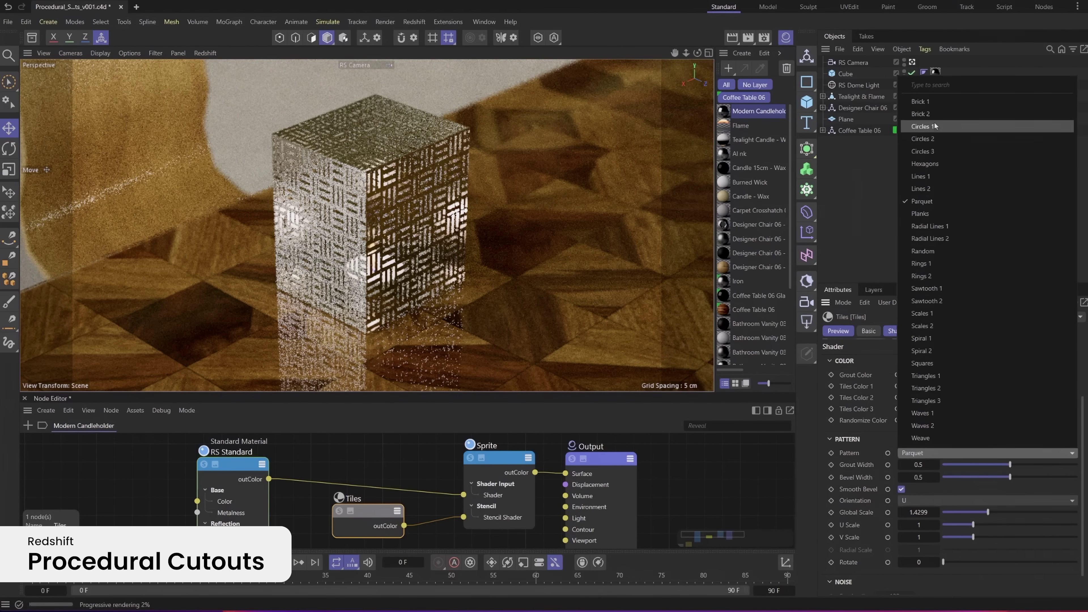
{"action": "left_click", "coordinate": [930, 102]}
{"action": "left_click", "coordinate": [931, 453]}
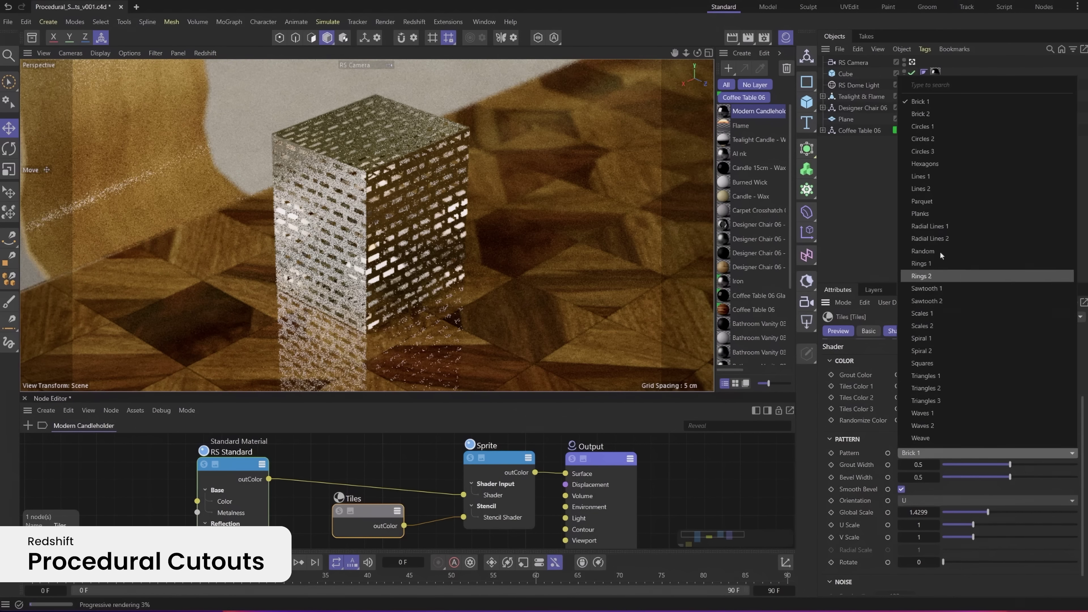
{"action": "left_click", "coordinate": [940, 165]}
{"action": "left_click", "coordinate": [947, 453]}
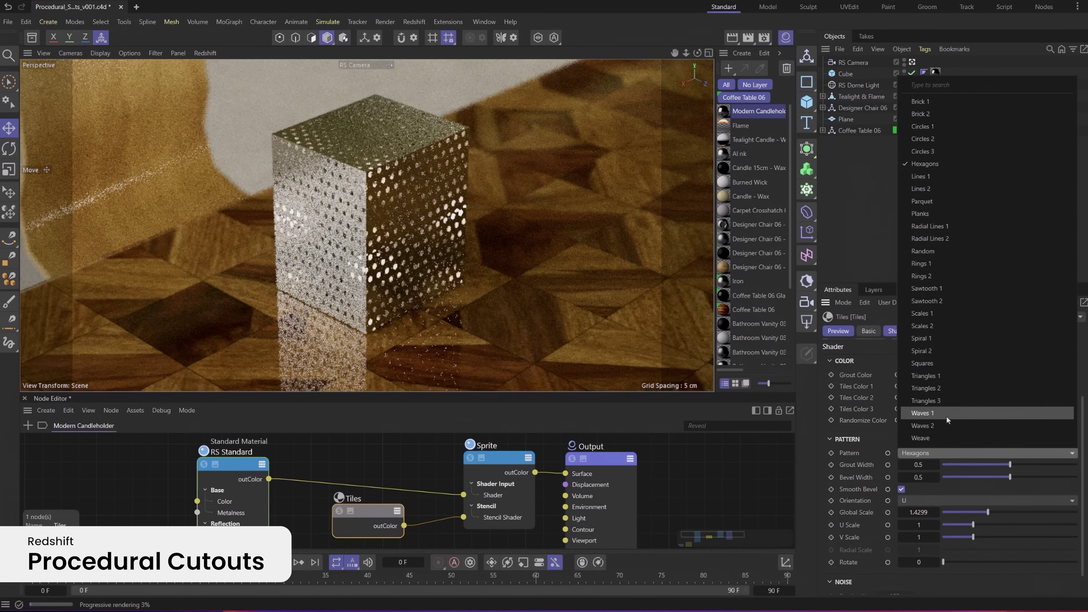
{"action": "left_click", "coordinate": [947, 366]}
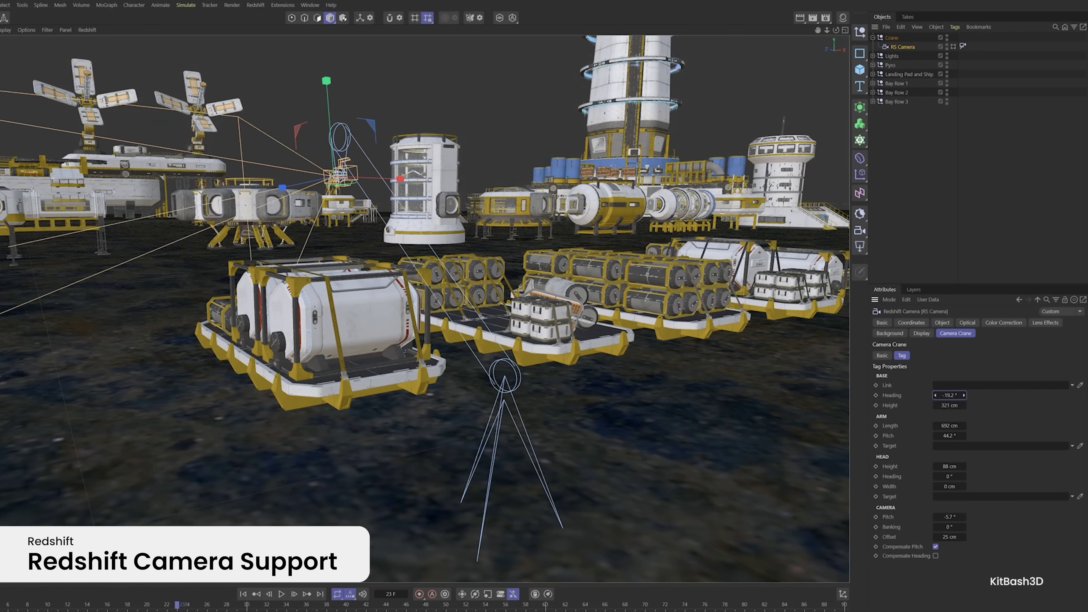
Turn the crane heading to -110.5°, raise the arm pitch, and set the camera aperture to f/4
{"action": "left_click_drag", "start_coordinate": [950, 395], "coordinate": [945, 395]}
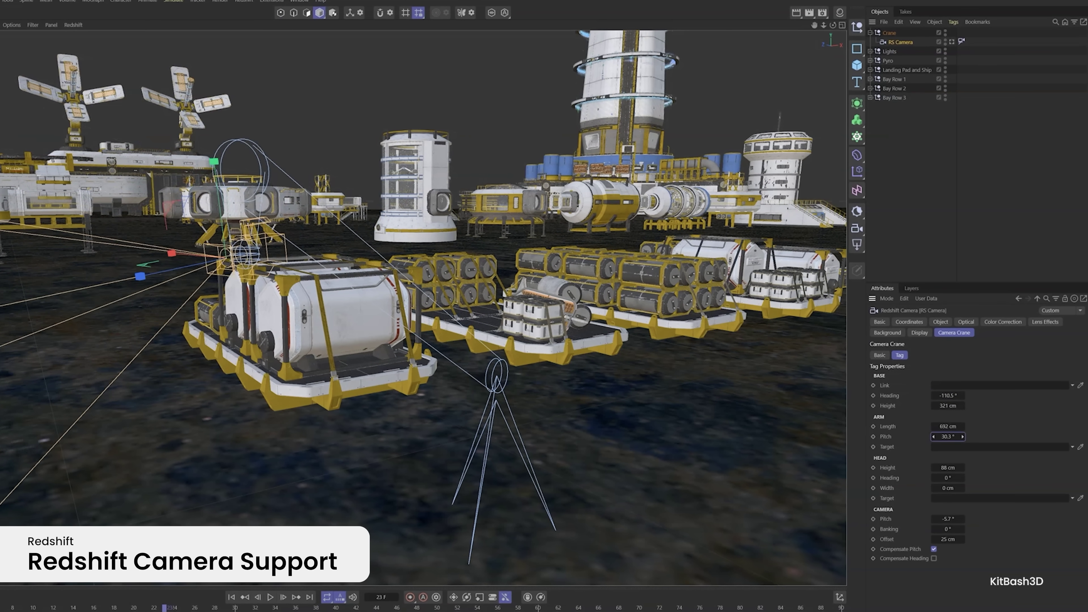
{"action": "left_click_drag", "start_coordinate": [947, 437], "coordinate": [956, 436]}
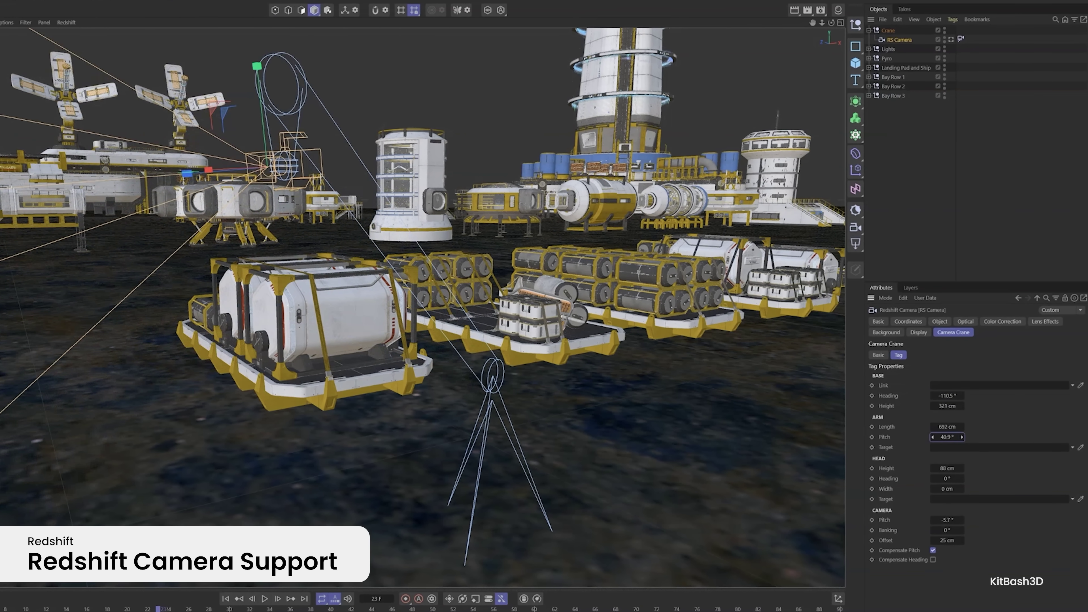
{"action": "left_click", "coordinate": [968, 321]}
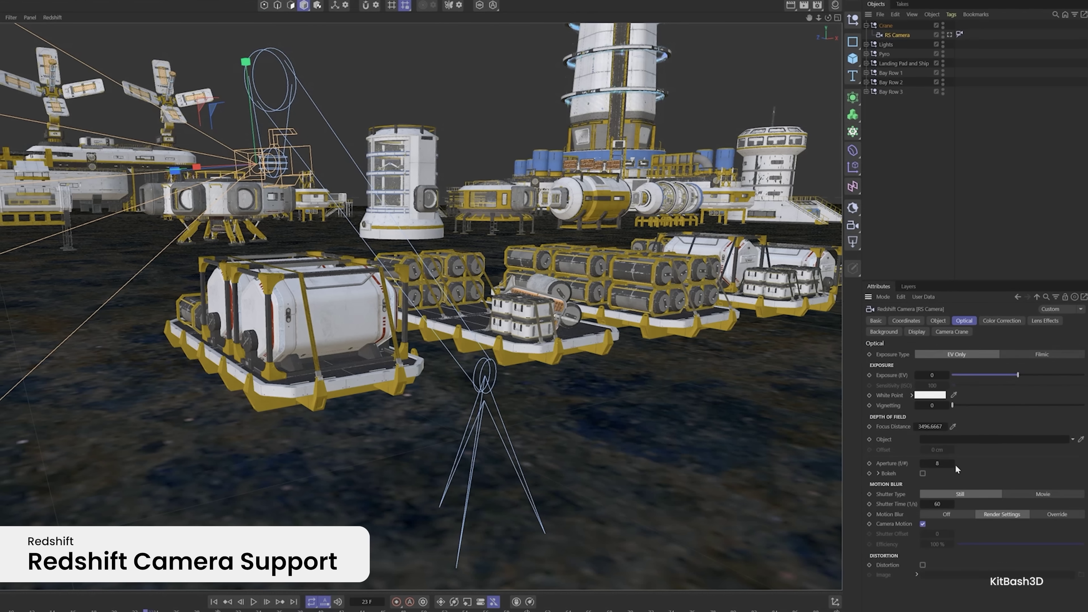
{"action": "left_click", "coordinate": [937, 464]}
{"action": "type", "text": "4"}
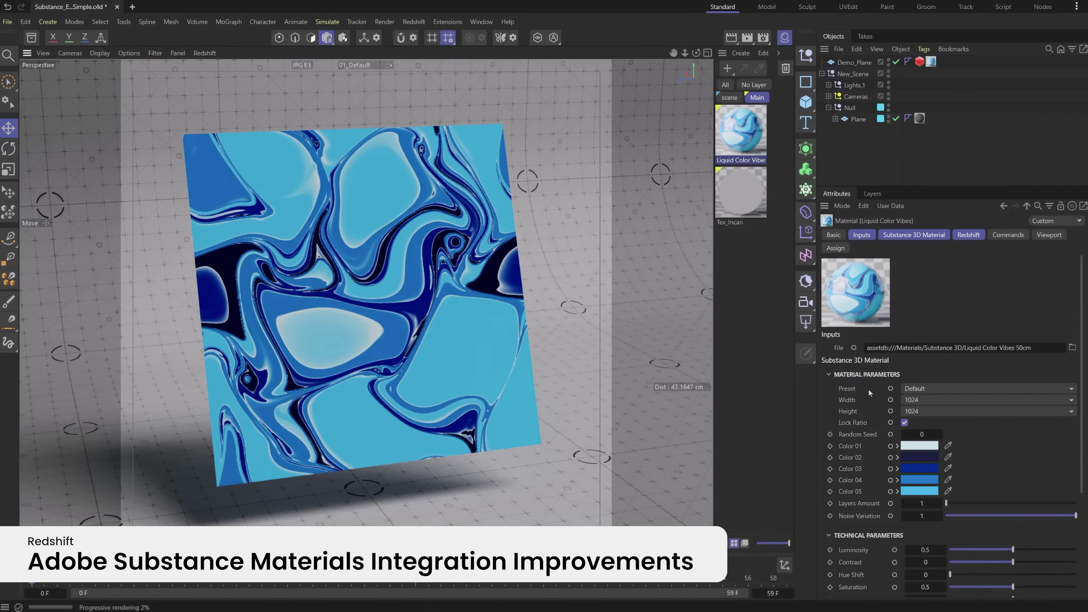
Switch the material preset, then drag the UV Remap rotation and stretch the second scale value to 1.6
{"action": "left_click", "coordinate": [934, 389]}
{"action": "left_click", "coordinate": [964, 388]}
{"action": "scroll", "coordinate": [857, 490], "scroll_direction": "down", "scroll_amount": 5}
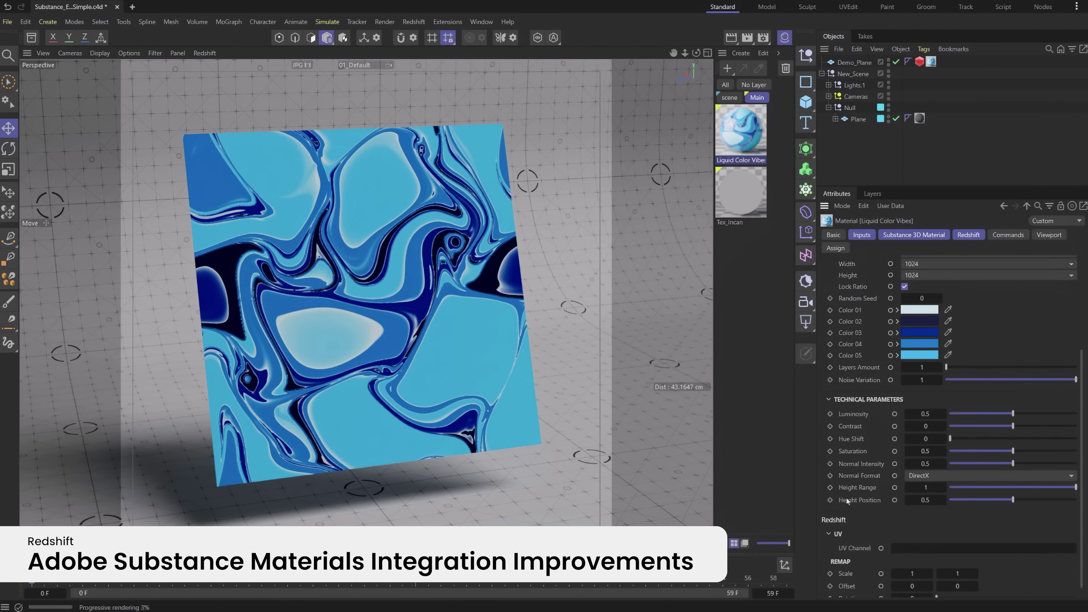
{"action": "left_click_drag", "start_coordinate": [956, 589], "coordinate": [1051, 588]}
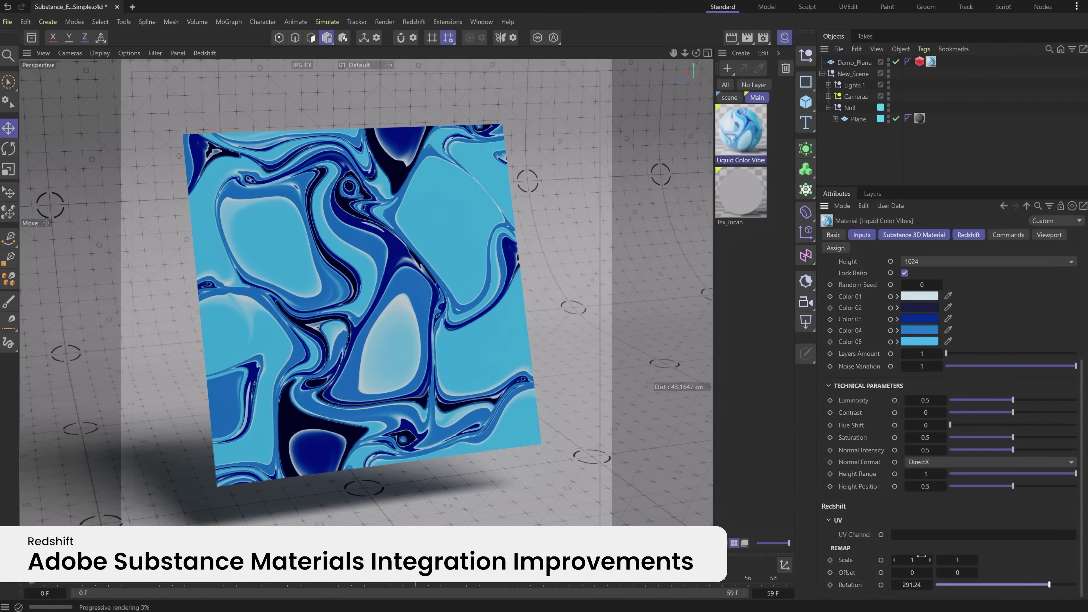
{"action": "left_click_drag", "start_coordinate": [957, 560], "coordinate": [921, 573]}
Adjust the texture rotation, then try the Yellow Poured Paint, Blue Poured Paint and other Substance presets
{"action": "left_click", "coordinate": [989, 586]}
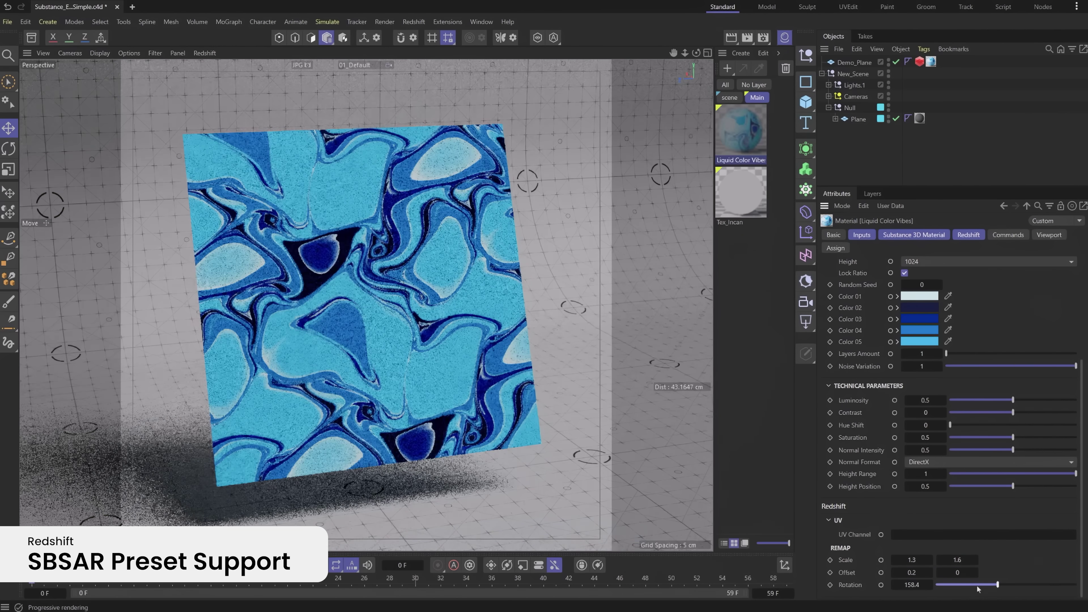
{"action": "scroll", "coordinate": [924, 390], "scroll_direction": "up", "scroll_amount": 5}
{"action": "left_click", "coordinate": [963, 388]}
{"action": "left_click", "coordinate": [963, 417]}
{"action": "left_click", "coordinate": [995, 389]}
{"action": "left_click", "coordinate": [990, 429]}
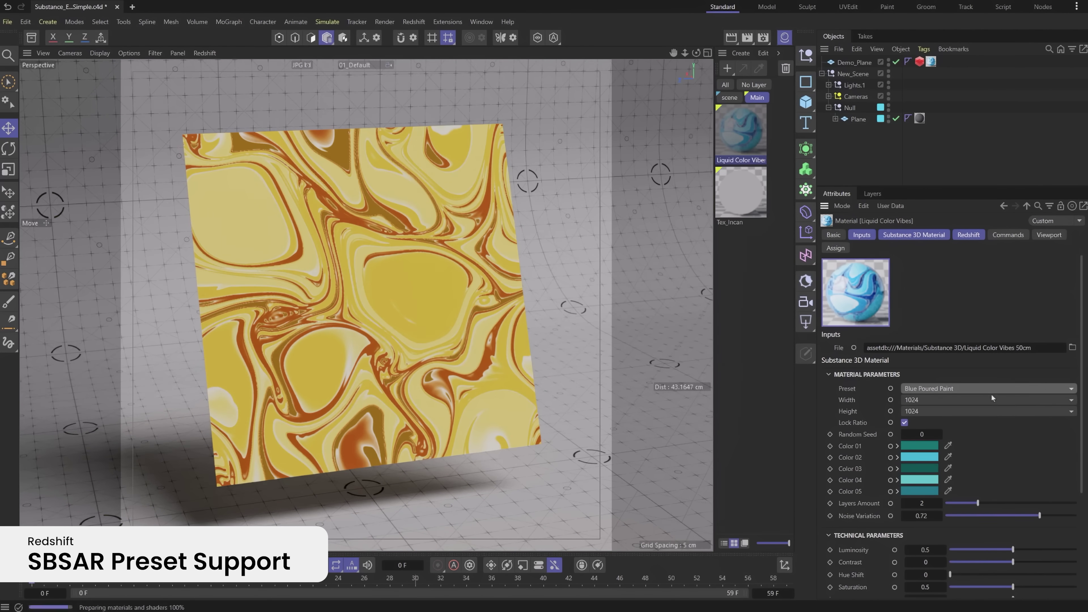
{"action": "left_click", "coordinate": [991, 391]}
{"action": "left_click", "coordinate": [987, 440]}
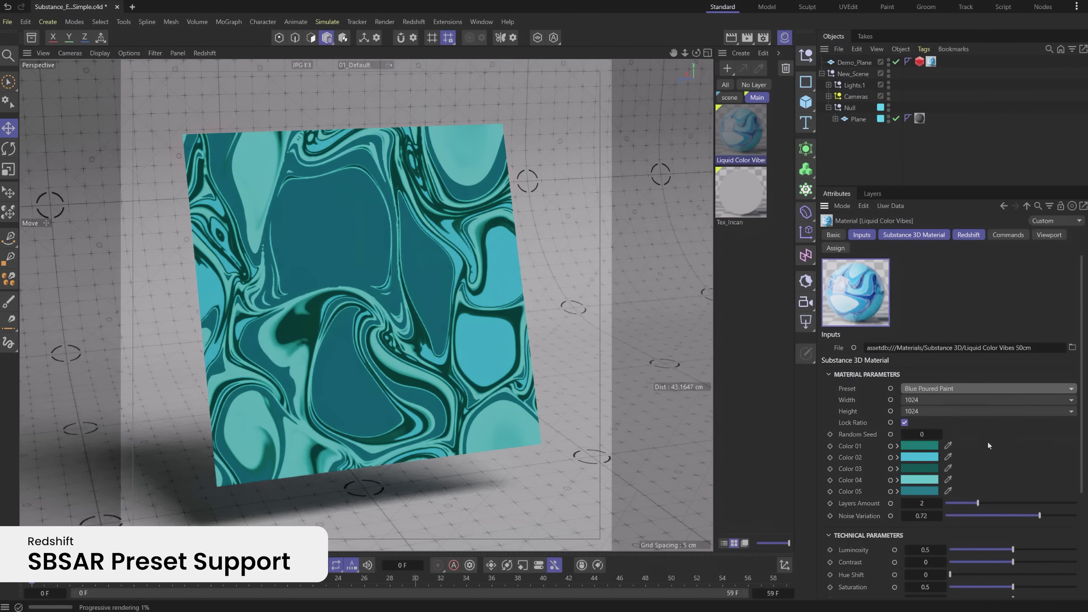
{"action": "left_click", "coordinate": [990, 391]}
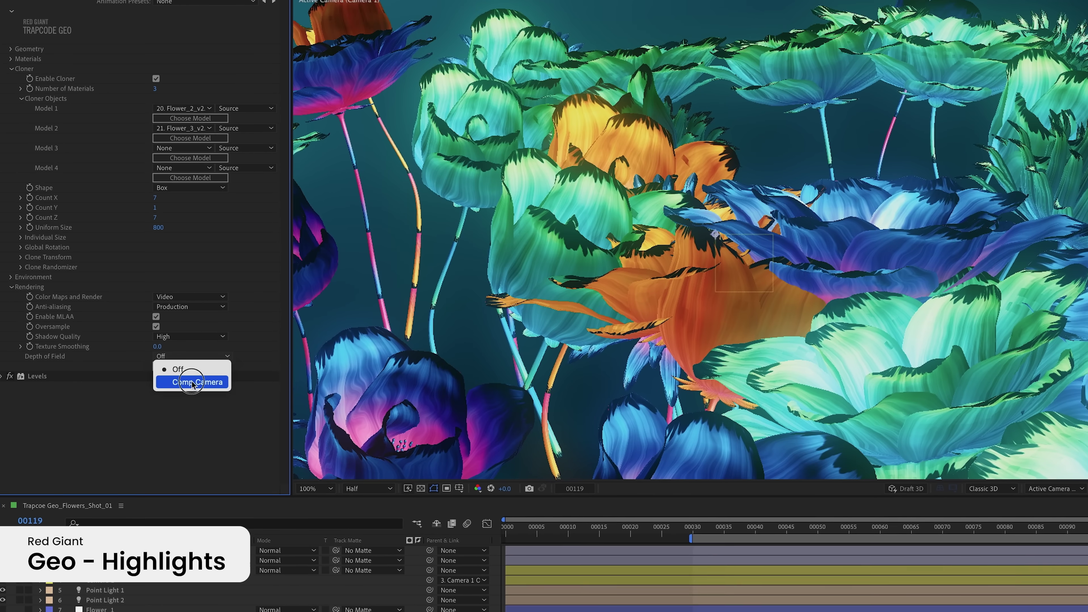
Set Trapcode Geo's Depth of Field to Comp Camera
{"action": "left_click", "coordinate": [193, 384]}
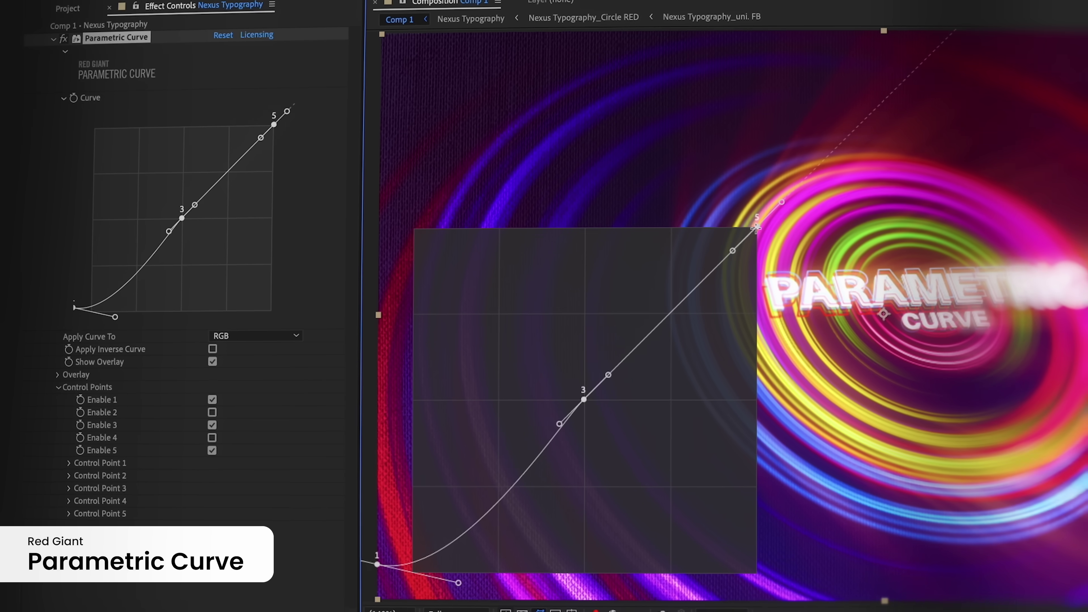
Raise the Overlay Scale to 27,80 and toggle control point 2 on, then off again
{"action": "left_click", "coordinate": [85, 349]}
{"action": "mouse_move", "coordinate": [220, 382]}
{"action": "left_mouse_down"}
{"action": "mouse_move", "coordinate": [229, 377]}
{"action": "mouse_move", "coordinate": [210, 388]}
{"action": "mouse_move", "coordinate": [217, 383]}
{"action": "mouse_move", "coordinate": [202, 380]}
{"action": "left_mouse_up"}
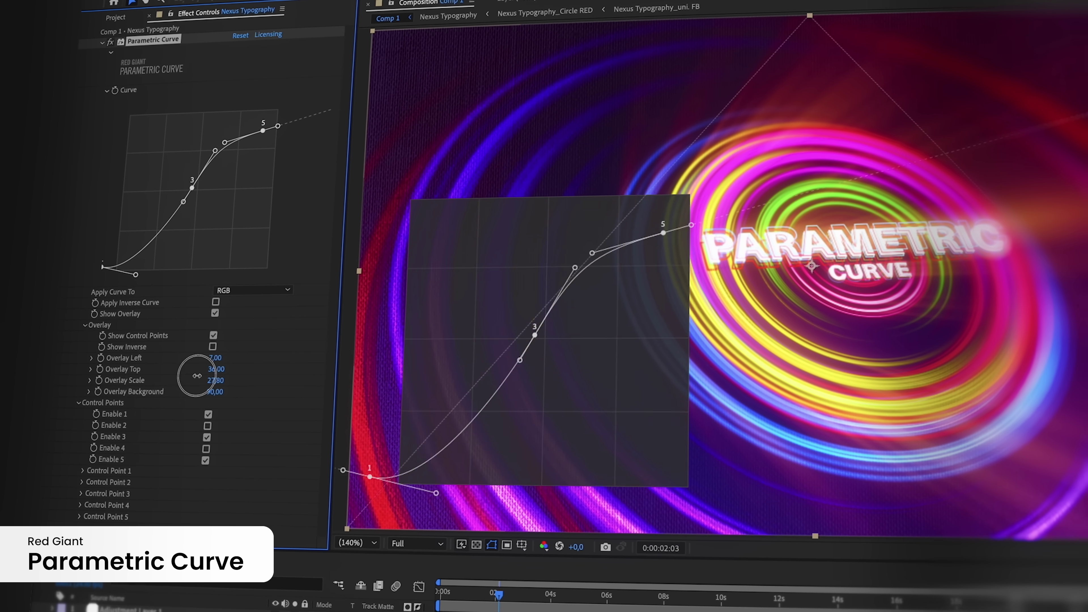
{"action": "left_click", "coordinate": [210, 430]}
{"action": "left_click", "coordinate": [198, 414]}
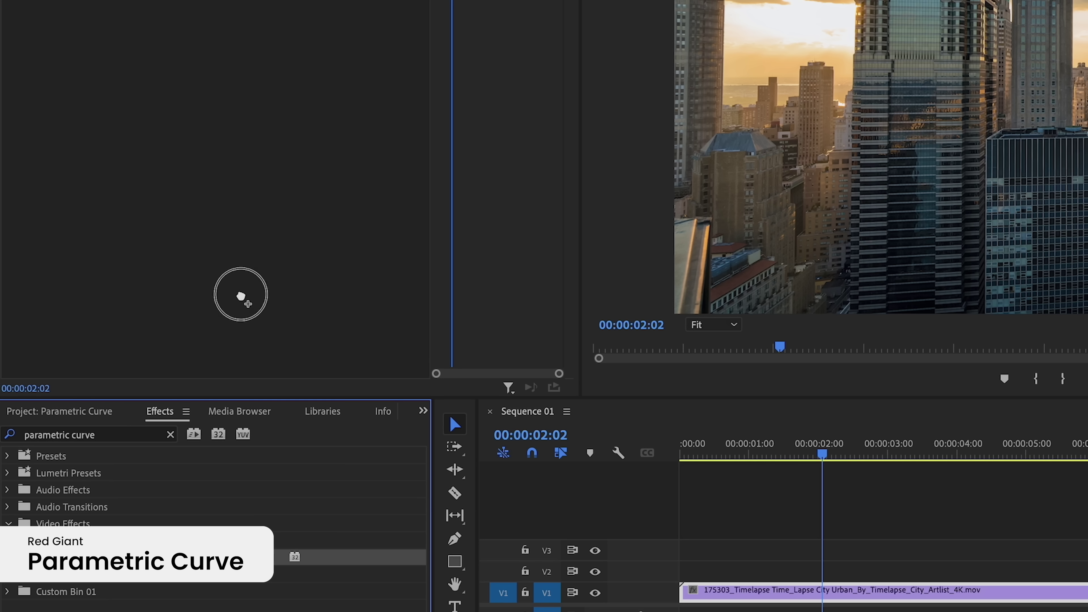
Apply Parametric Curve to the city clip and drag point 1's tangent and point 3 into an S-curve
{"action": "left_click_drag", "start_coordinate": [241, 296], "coordinate": [242, 297]}
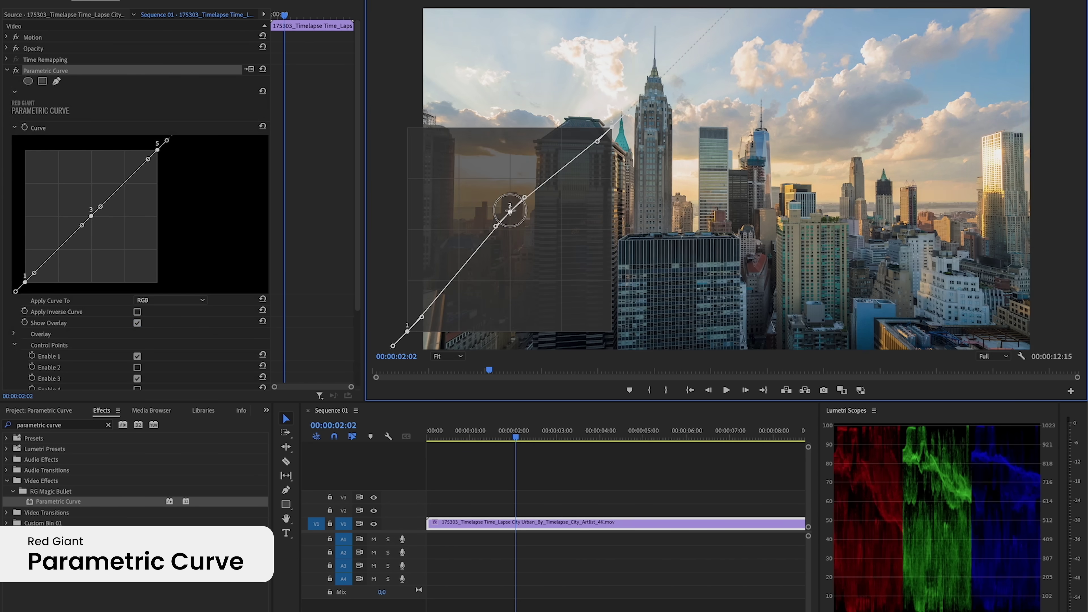
{"action": "left_click_drag", "start_coordinate": [422, 317], "coordinate": [467, 329]}
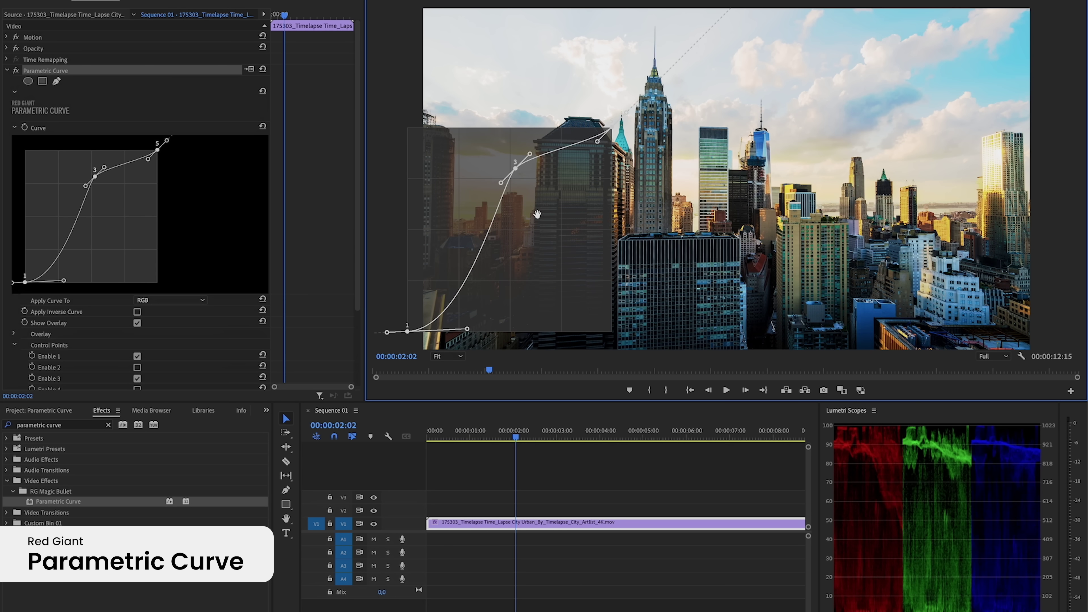
{"action": "left_click_drag", "start_coordinate": [515, 168], "coordinate": [531, 231]}
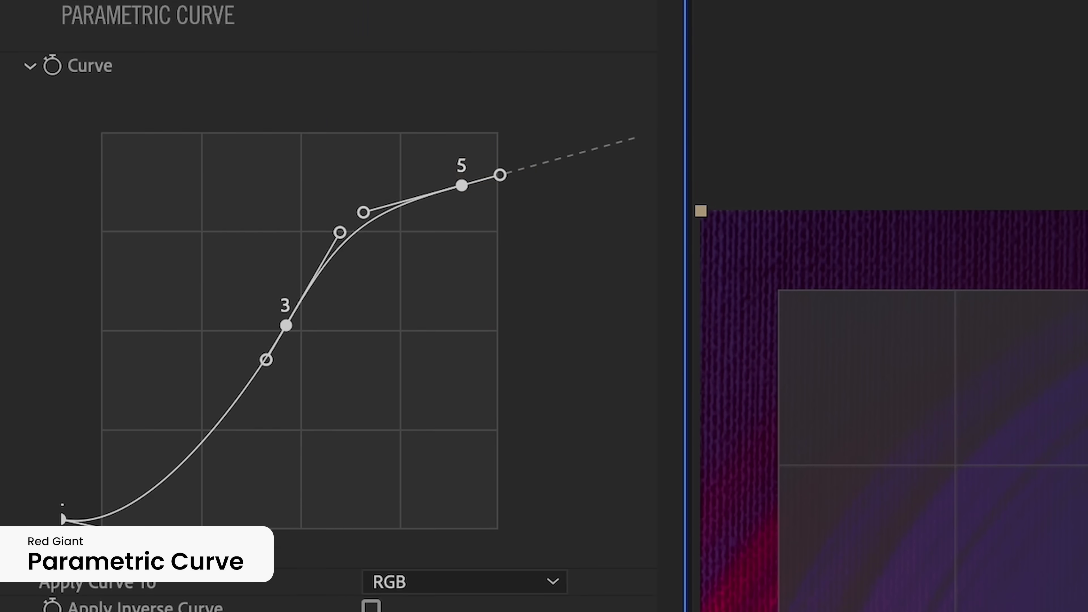
Expand Overlay and Control Points, then drag point 5 and point 1's tangent to brighten the image
{"action": "left_click", "coordinate": [13, 334]}
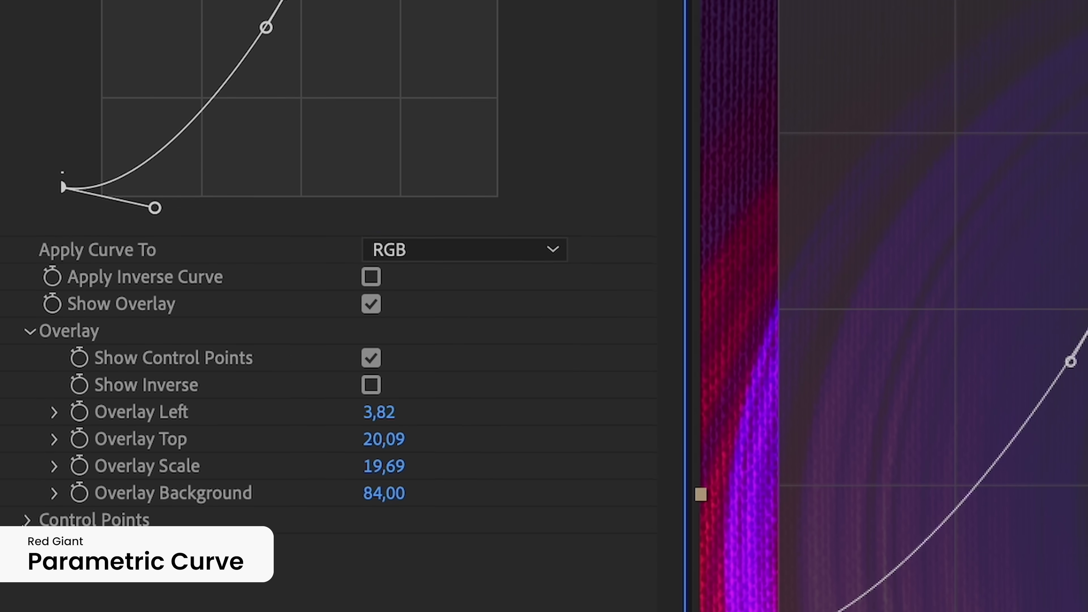
{"action": "left_click", "coordinate": [28, 430]}
{"action": "left_click", "coordinate": [55, 483]}
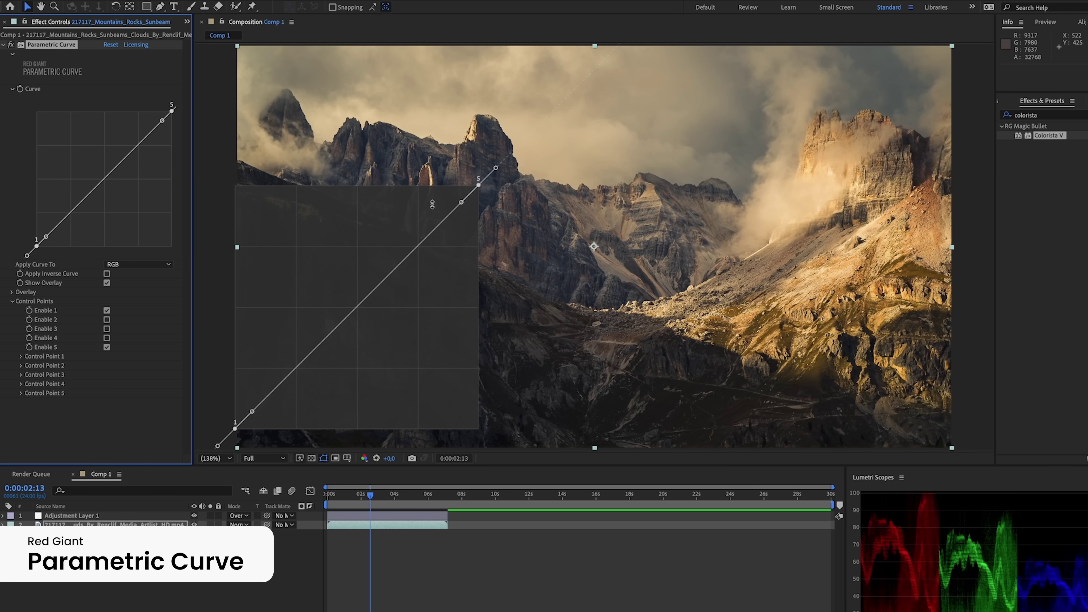
{"action": "left_click_drag", "start_coordinate": [478, 185], "coordinate": [248, 273]}
{"action": "left_click_drag", "start_coordinate": [252, 411], "coordinate": [241, 393]}
{"action": "left_click", "coordinate": [12, 297]}
Duplicate the Parametric Curve effect and tick Apply Inverse Curve on the copy
{"action": "left_click", "coordinate": [12, 293]}
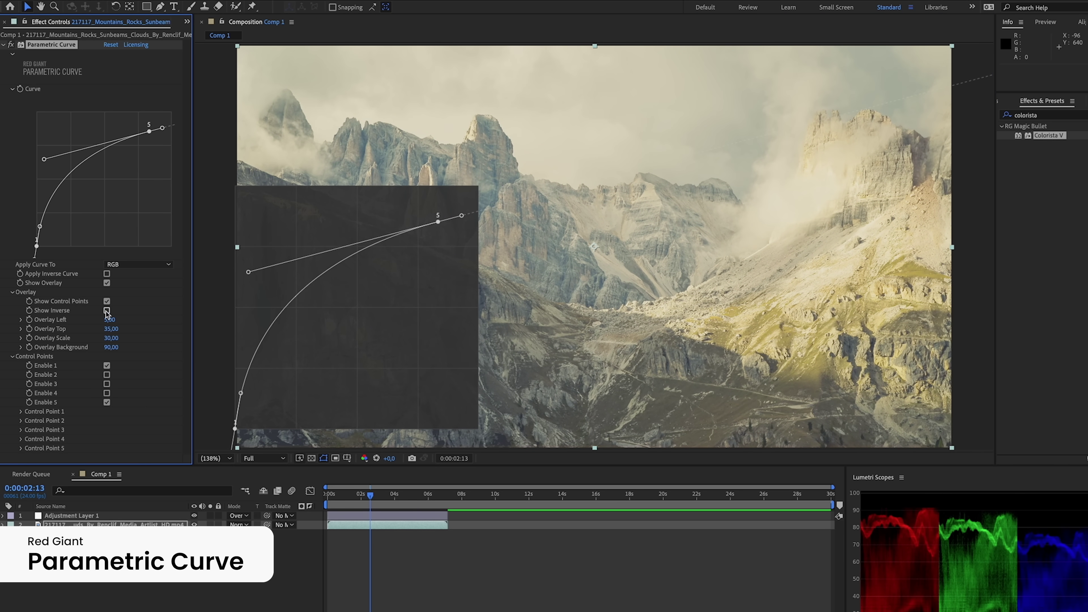
{"action": "right_click", "coordinate": [38, 46]}
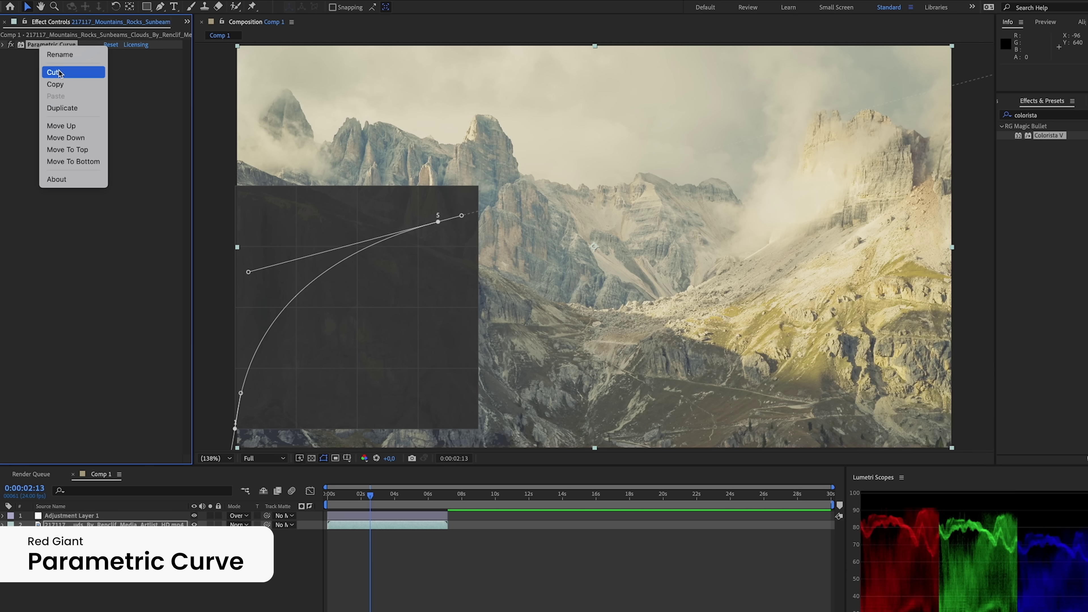
{"action": "left_click", "coordinate": [45, 90]}
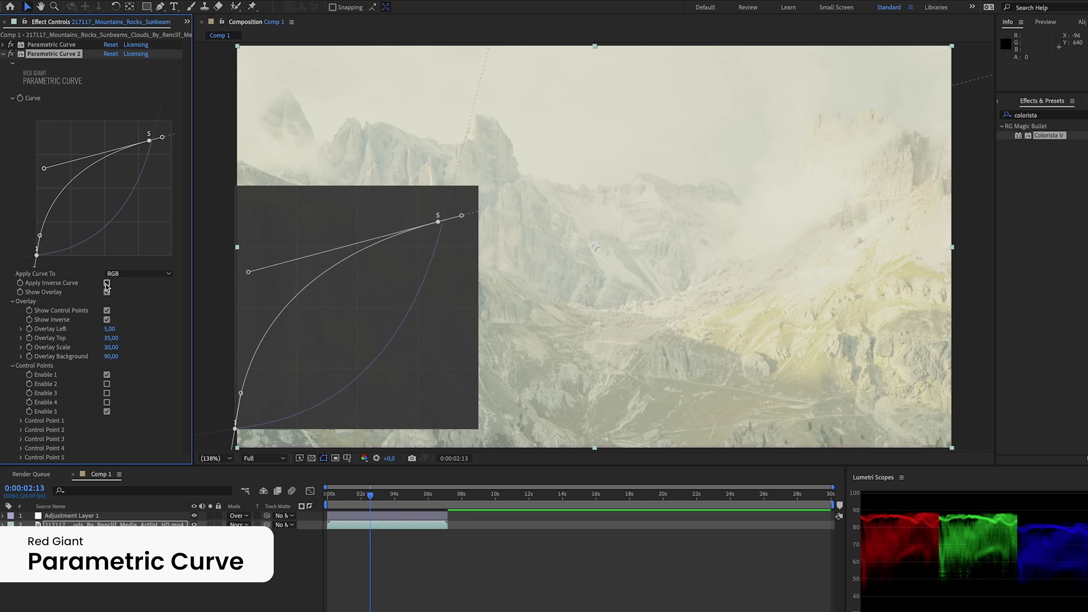
{"action": "left_click", "coordinate": [106, 283]}
{"action": "left_click", "coordinate": [3, 54]}
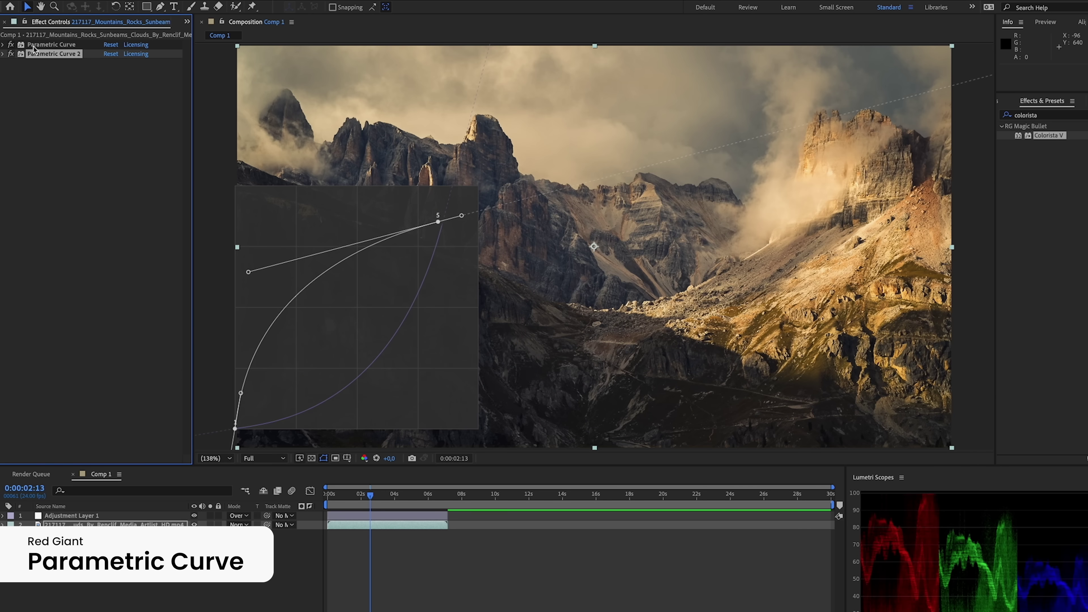
{"action": "left_click", "coordinate": [11, 46], "text": "shift"}
Apply Colorista V to the mountain footage and raise Shadow Regions to lift the shadows
{"action": "double_click", "coordinate": [1050, 135]}
{"action": "scroll", "coordinate": [103, 215], "scroll_direction": "down", "scroll_amount": 5}
{"action": "left_click_drag", "start_coordinate": [105, 293], "coordinate": [104, 270]}
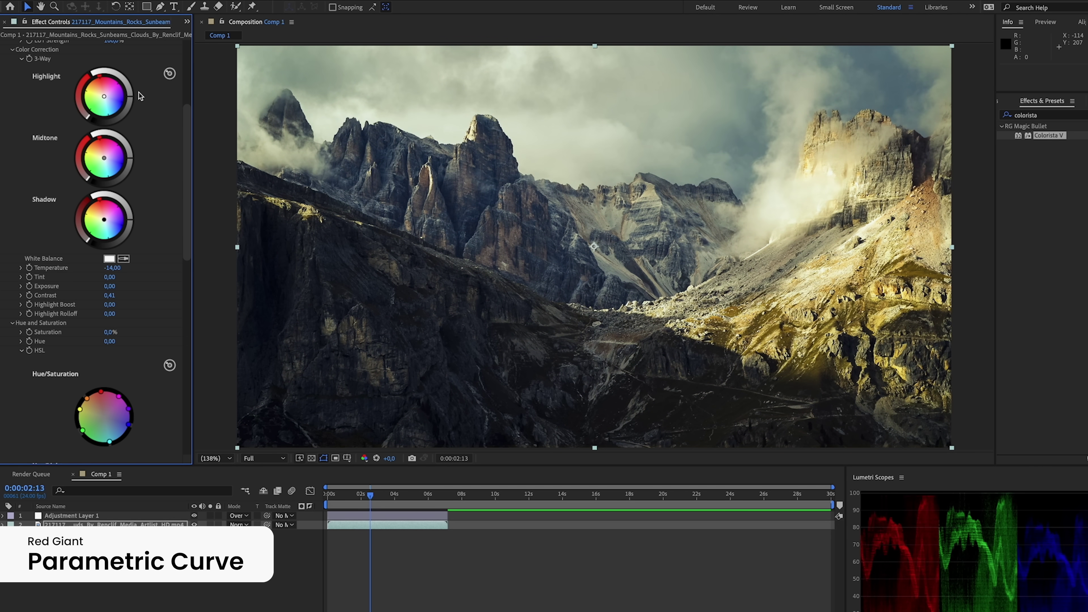
{"action": "scroll", "coordinate": [105, 293], "scroll_direction": "down", "scroll_amount": 10}
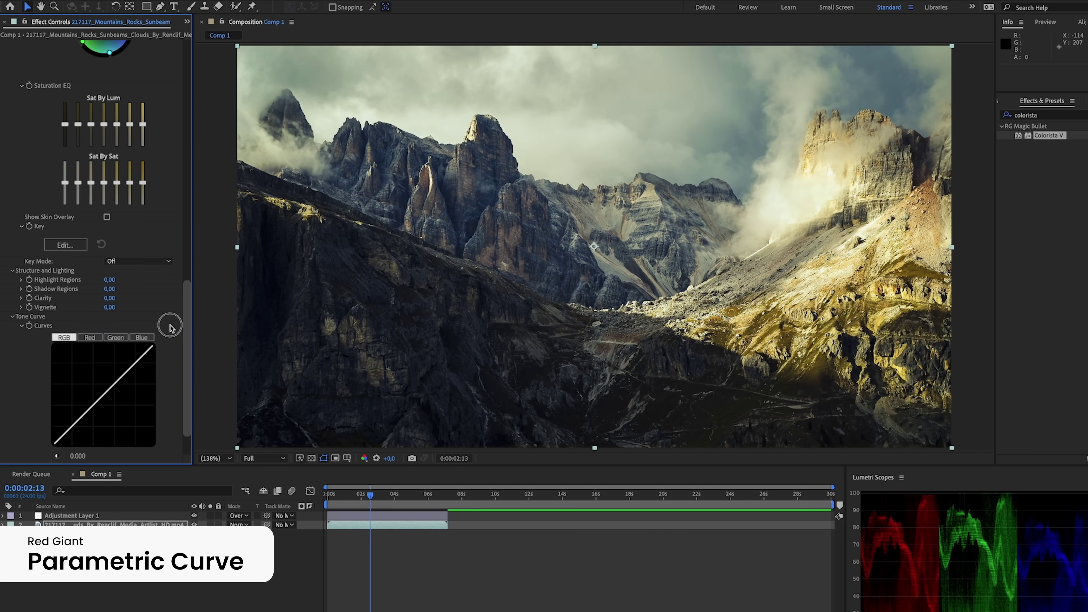
{"action": "left_click_drag", "start_coordinate": [104, 289], "coordinate": [130, 287]}
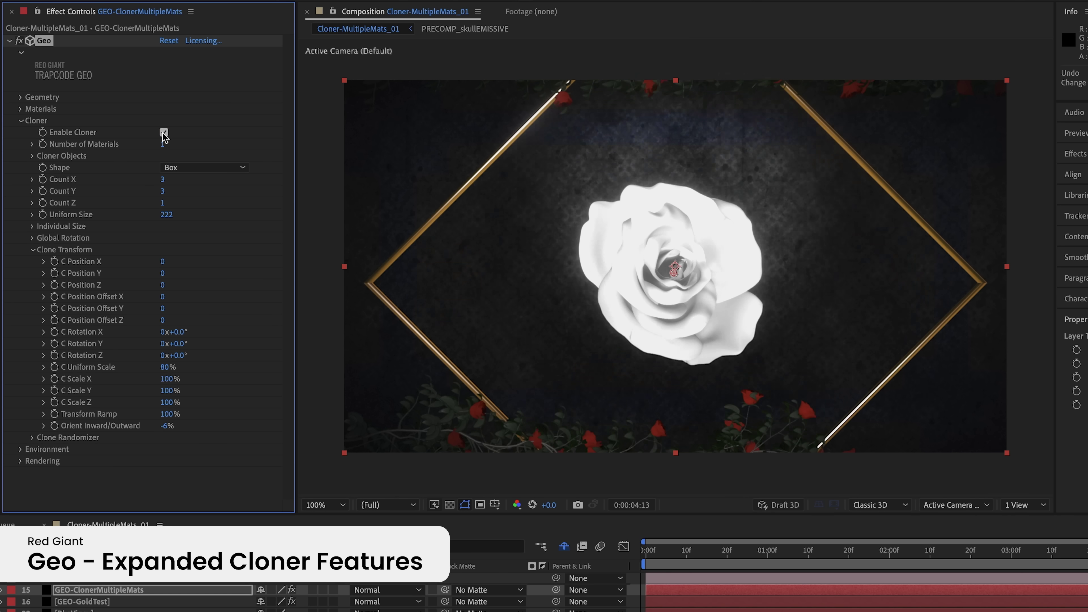
Clone the rose with Geo's cloner using five materials, and set the skulls' Orient Inward/Outward to 60%
{"action": "left_click", "coordinate": [164, 133]}
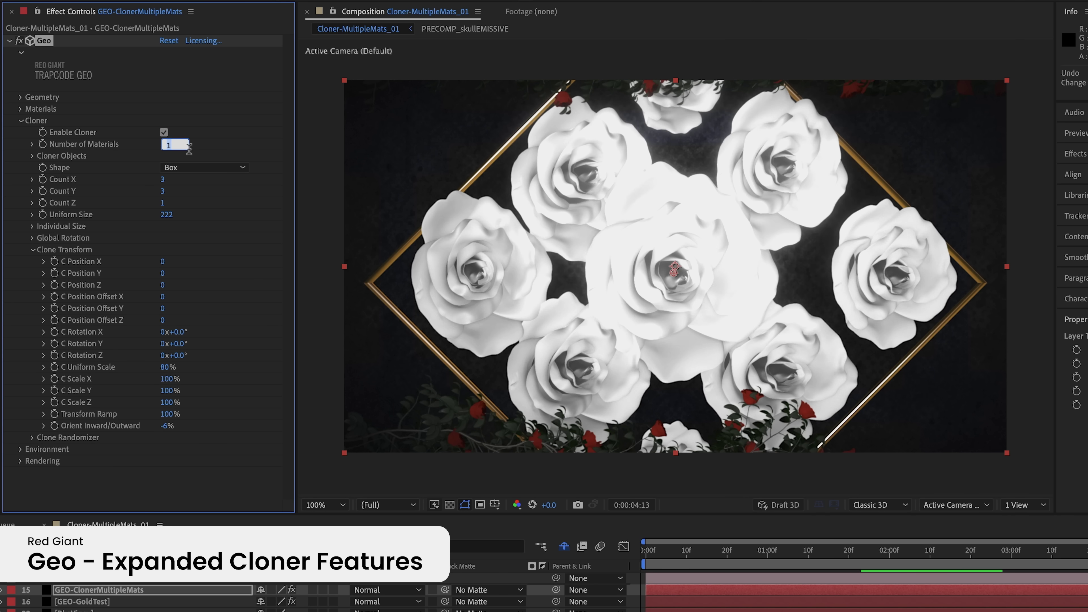
{"action": "type", "text": "3"}
{"action": "key", "text": "Return"}
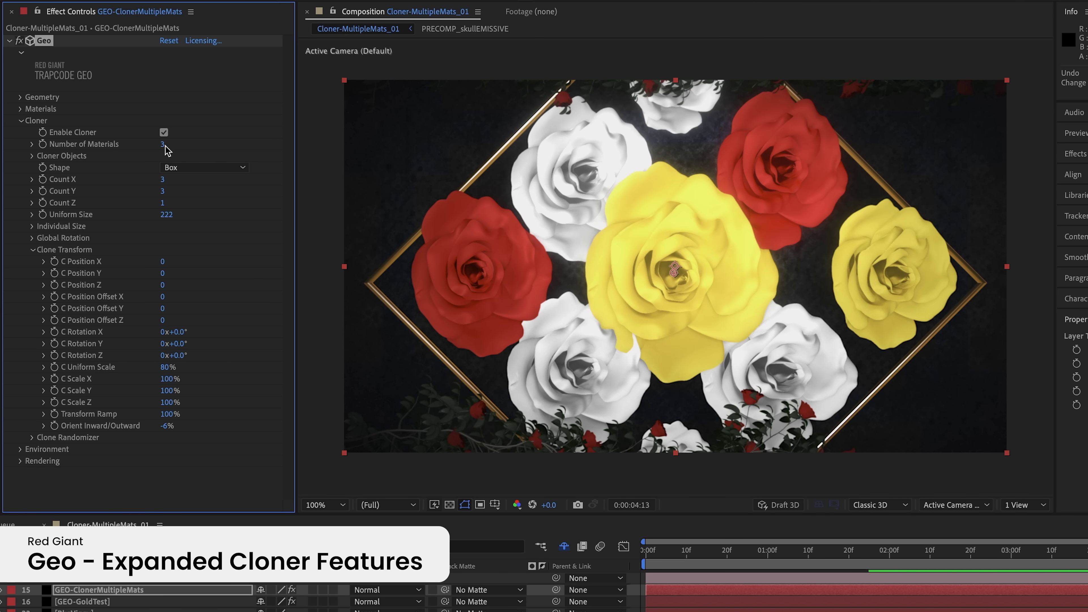
{"action": "type", "text": "5"}
{"action": "key", "text": "Return"}
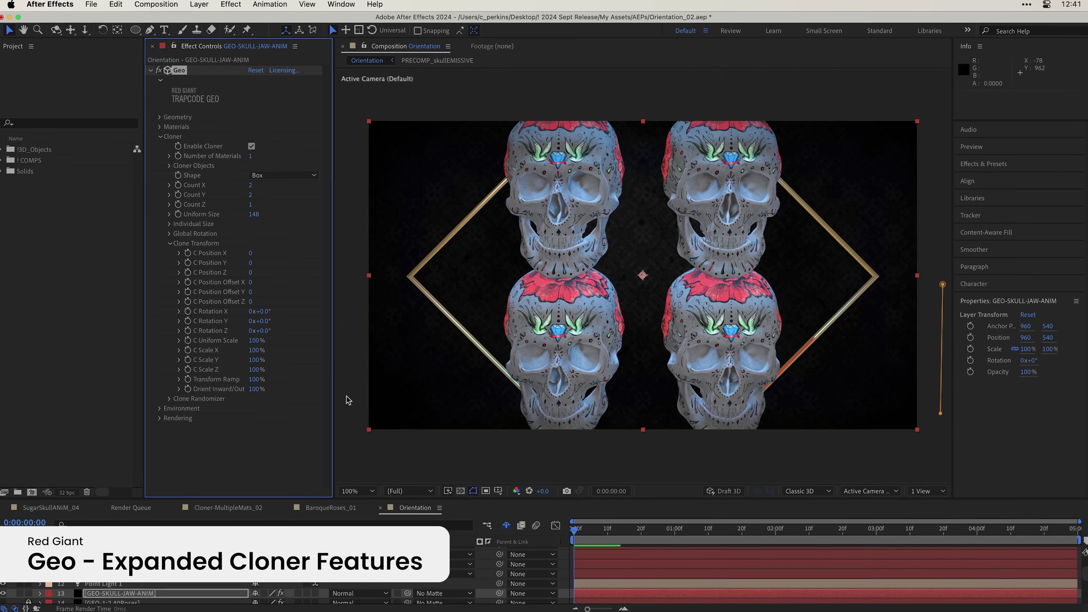
{"action": "left_click_drag", "start_coordinate": [251, 390], "coordinate": [171, 389]}
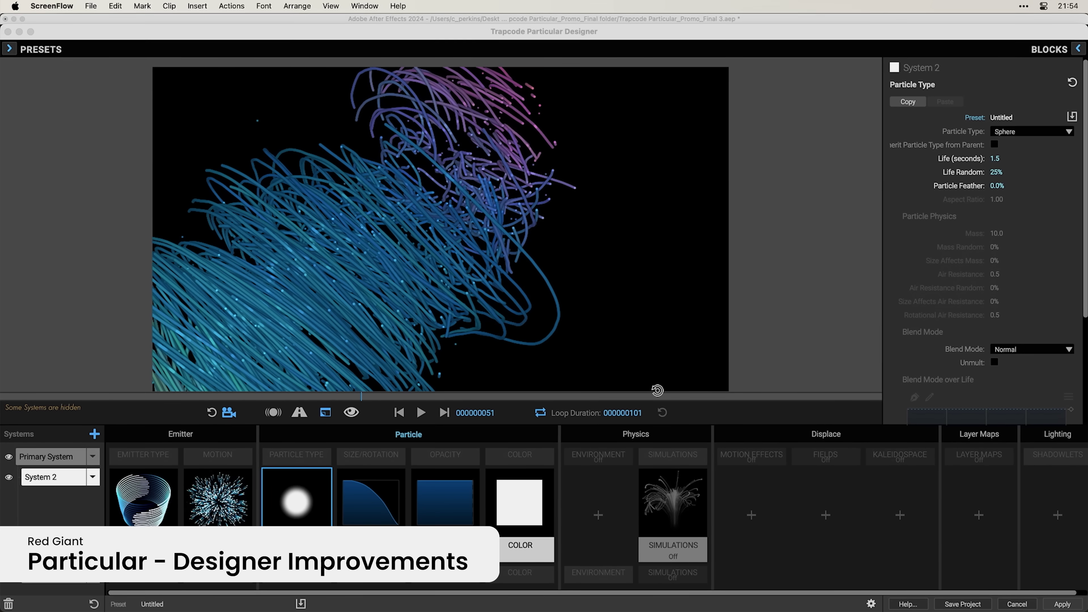
{"action": "left_click", "coordinate": [9, 48]}
{"action": "scroll", "coordinate": [150, 286], "scroll_direction": "down", "scroll_amount": 20}
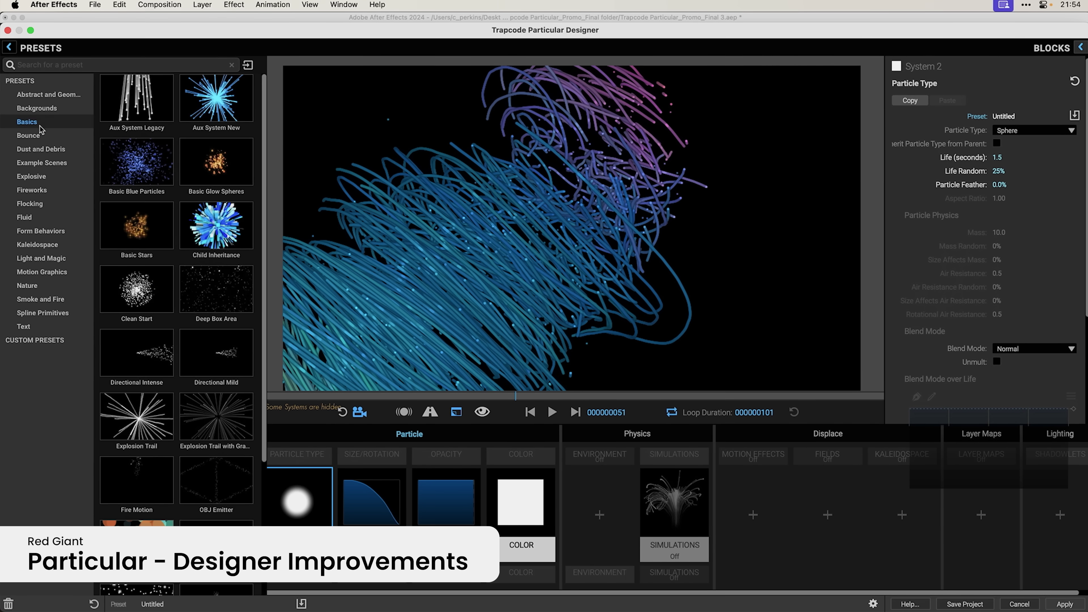
{"action": "scroll", "coordinate": [150, 287], "scroll_direction": "up", "scroll_amount": 20}
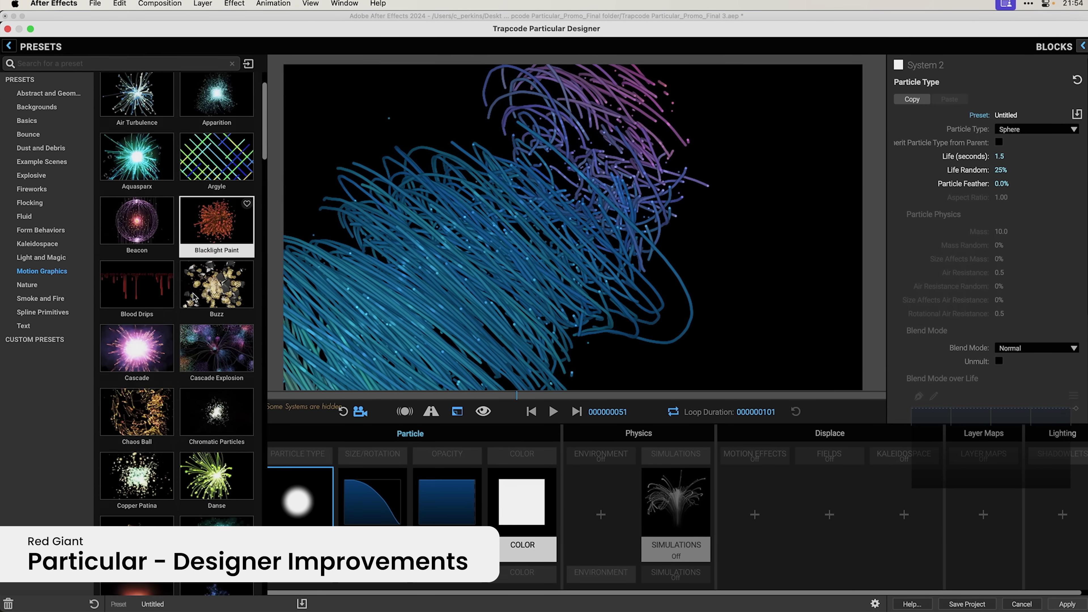
{"action": "left_click", "coordinate": [68, 63]}
{"action": "type", "text": "bubbles"}
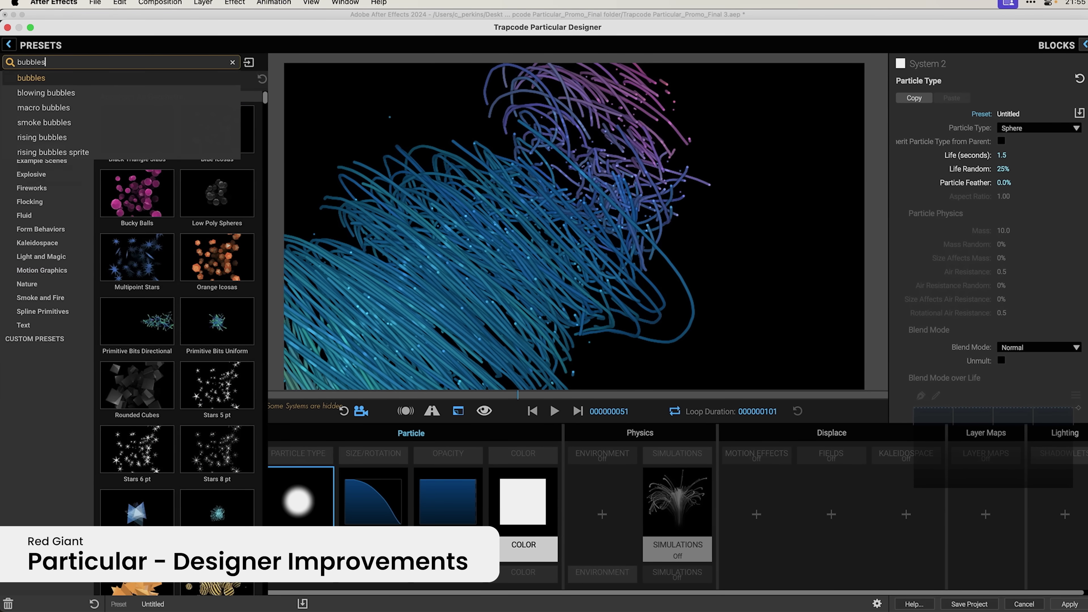
{"action": "left_click", "coordinate": [53, 79]}
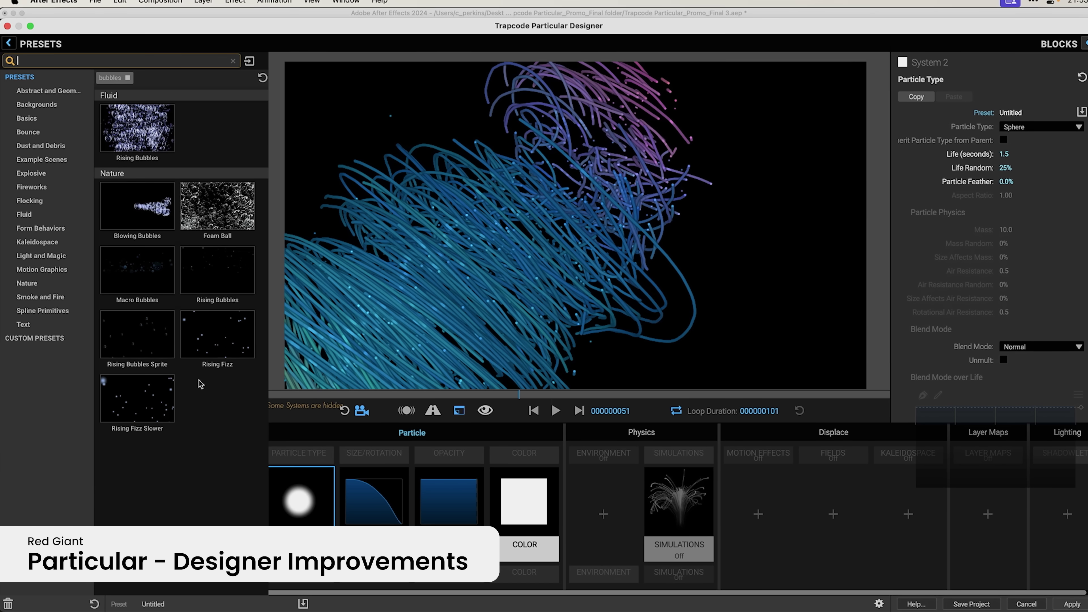
{"action": "left_click", "coordinate": [128, 76]}
{"action": "type", "text": "sparks"}
{"action": "key", "text": "Return"}
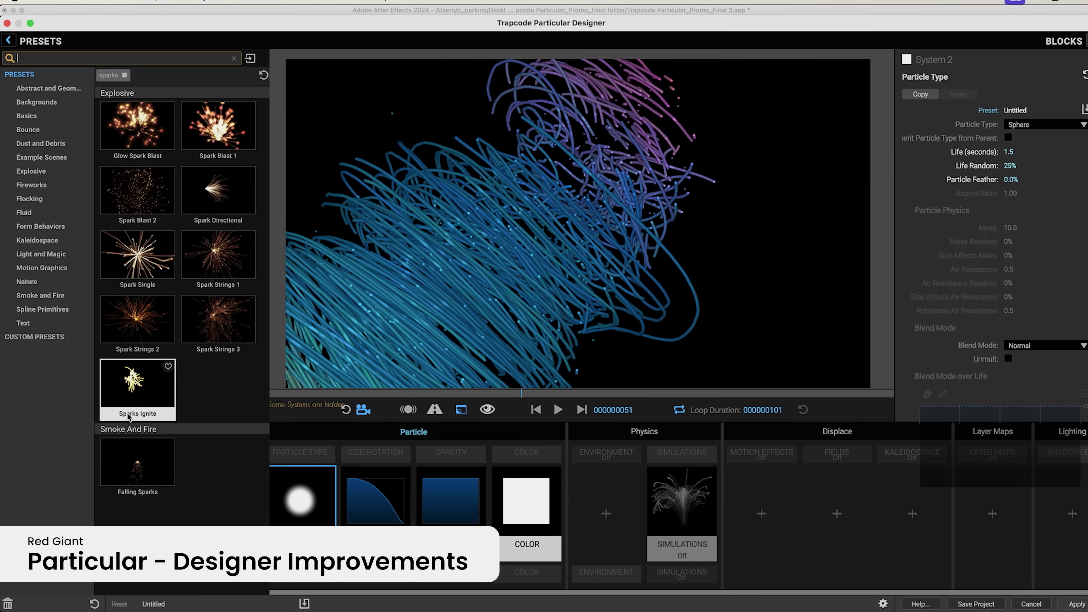
{"action": "left_click", "coordinate": [8, 39]}
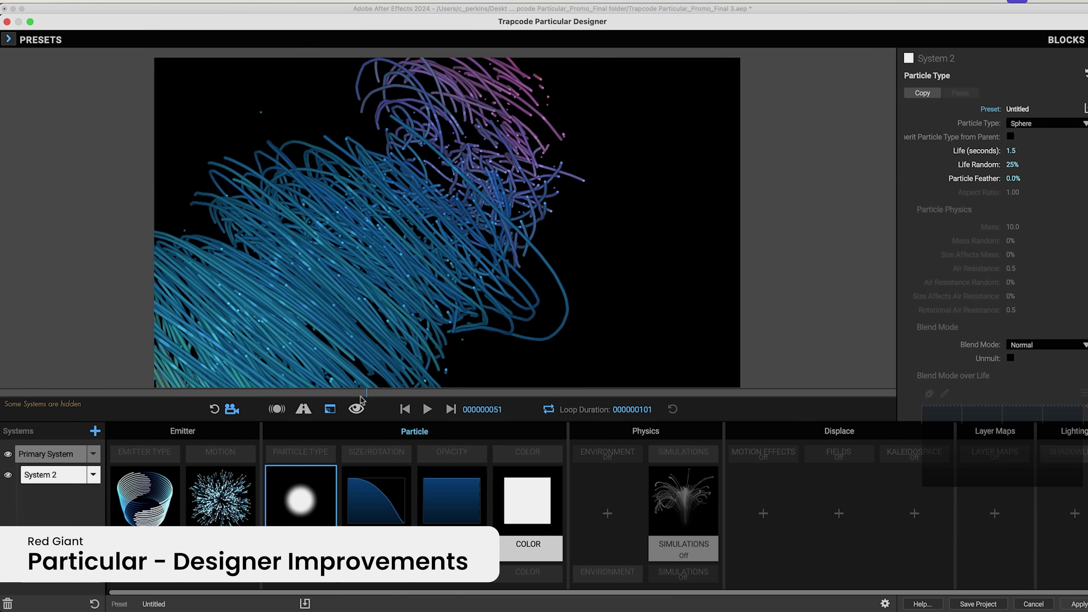